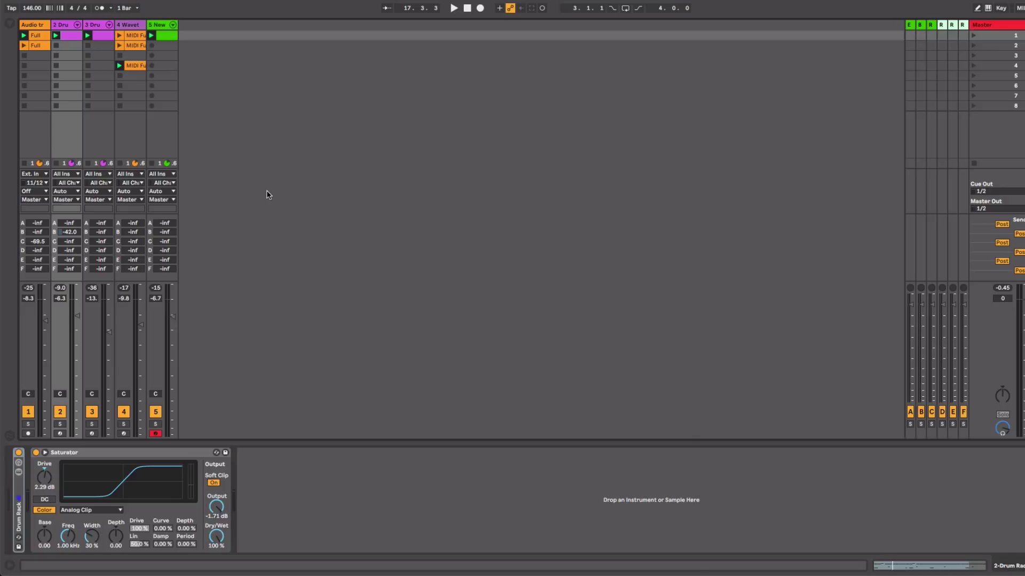
- Play back all tracks of the finished remake together and stop playback
key("space")
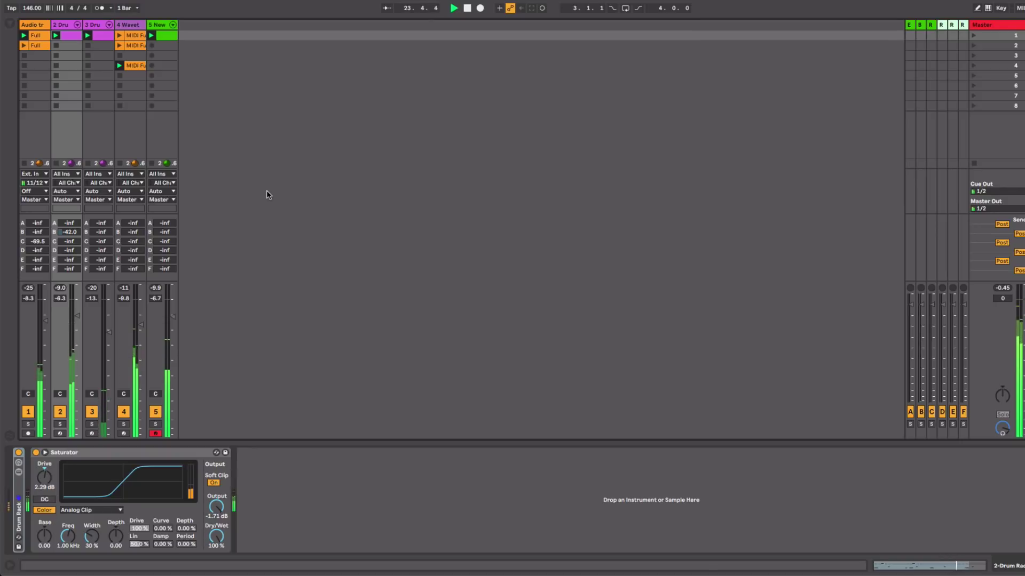
key("space")
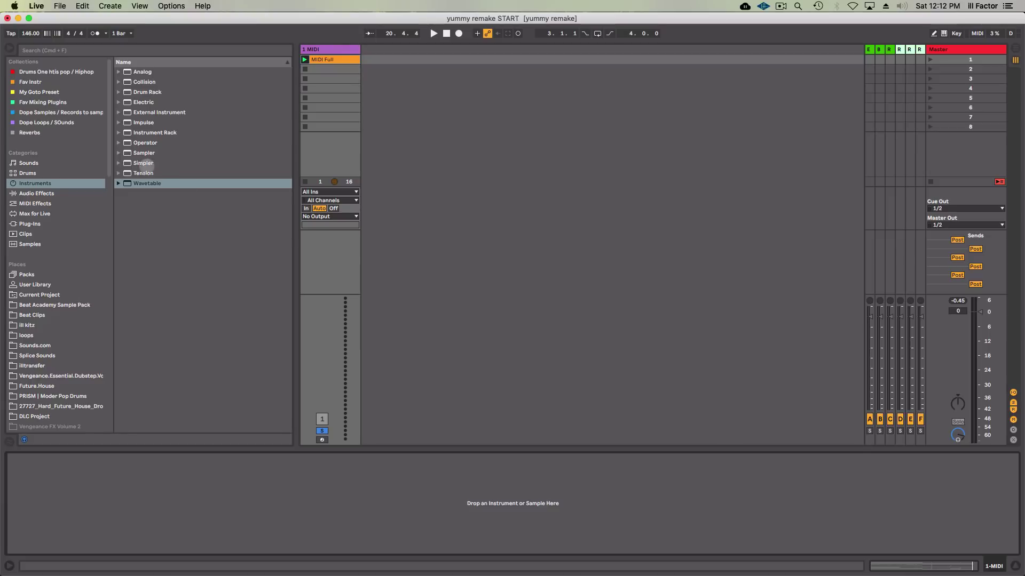
- Load the Wavetable instrument onto the MIDI track, play its MIDI Full clip with the notes on view, and return to the device
left_click_drag(137, 186, 342, 116)
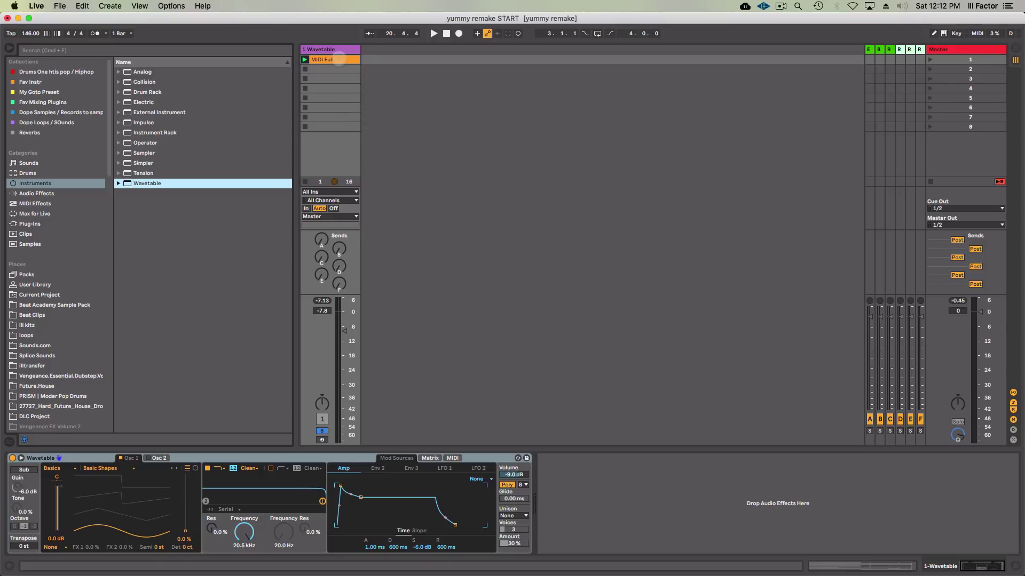
double_click(339, 59)
key("space")
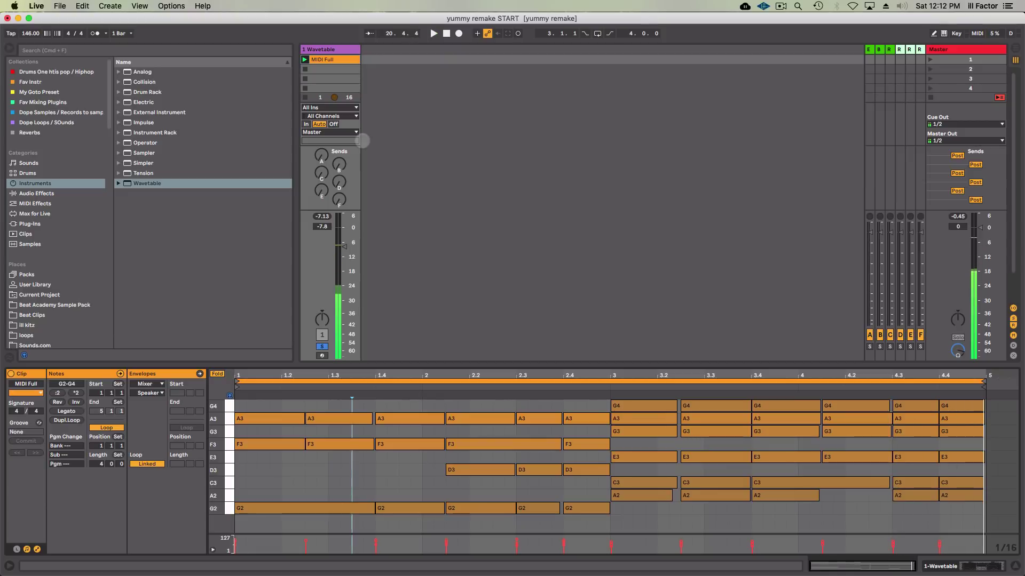
key("shift+Tab")
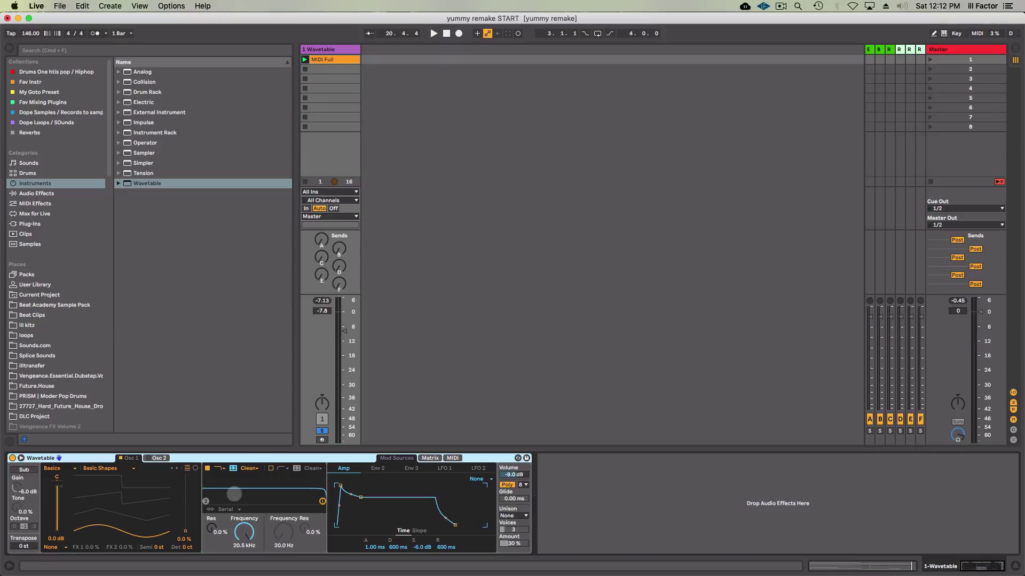
- Audition the chord clip with Wavetable's oscillator 1 on the Basic Shapes sine wave
mouse_move(139, 534)
left_mouse_down()
mouse_move(138, 481)
mouse_move(139, 535)
left_mouse_up()
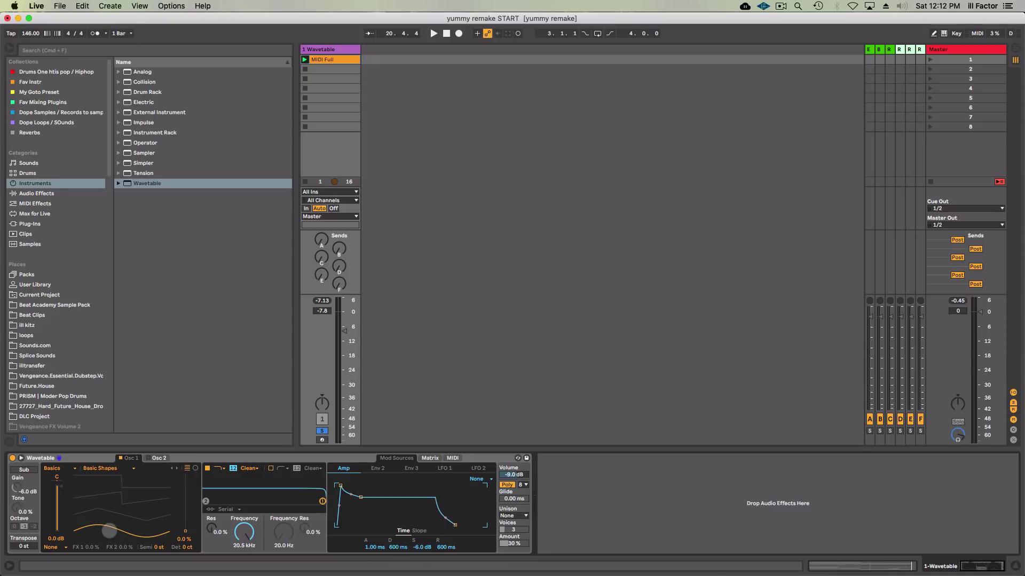
mouse_move(118, 534)
left_mouse_down()
mouse_move(94, 494)
mouse_move(112, 493)
mouse_move(96, 477)
mouse_move(128, 483)
mouse_move(106, 532)
left_mouse_up()
key("space")
key("space")
key("space")
key("space")
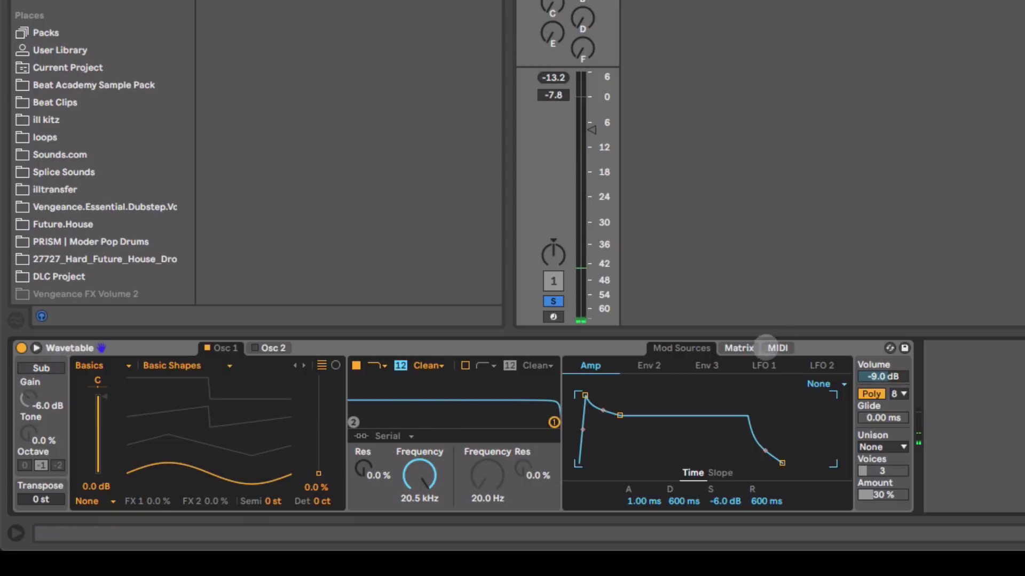
- Modulate the Filter 1 frequency with Env 2 by an amount of 30 in Wavetable's modulation matrix
left_click(739, 348)
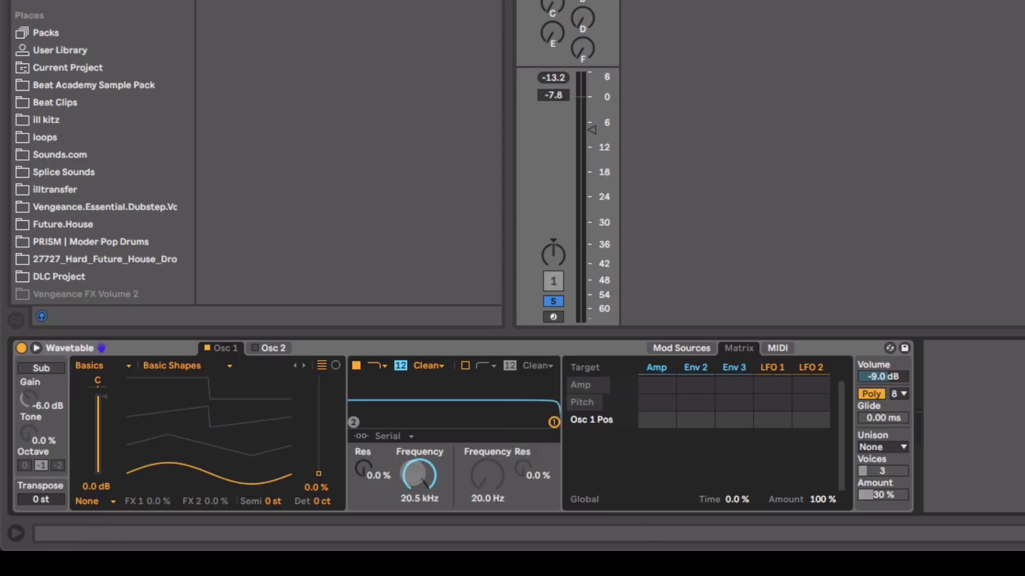
left_click(417, 474)
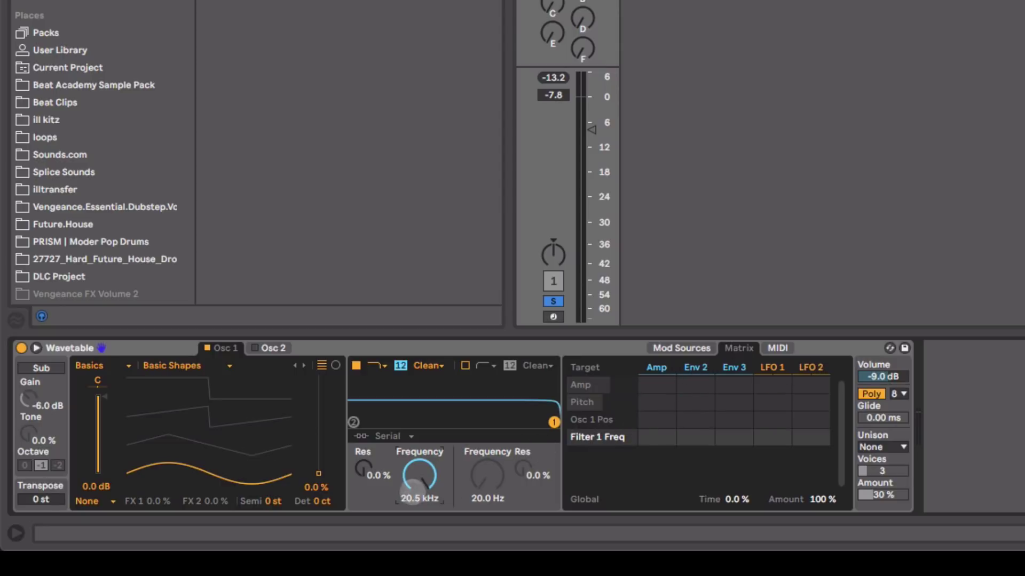
left_click(686, 439)
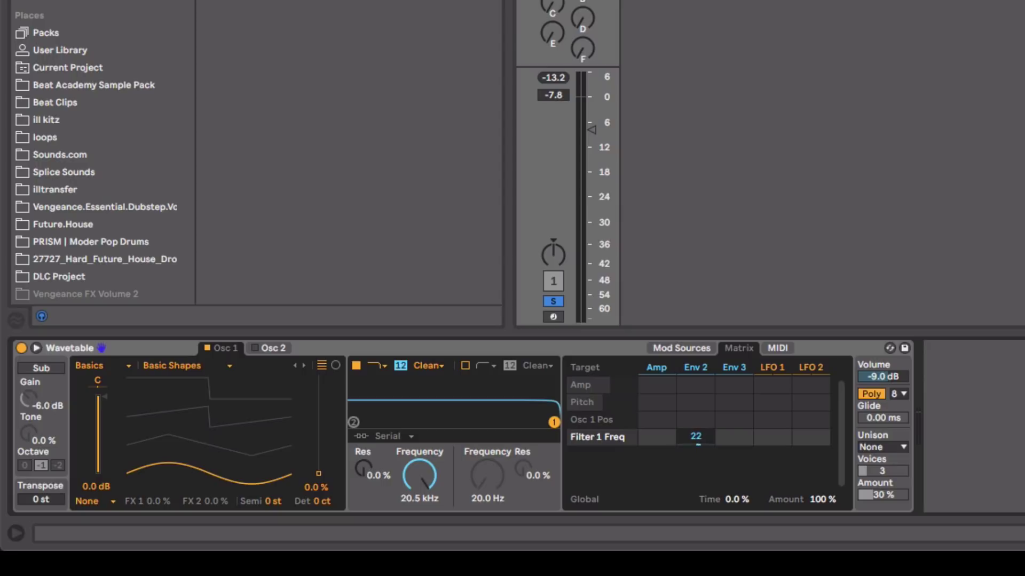
left_click_drag(695, 436, 696, 443)
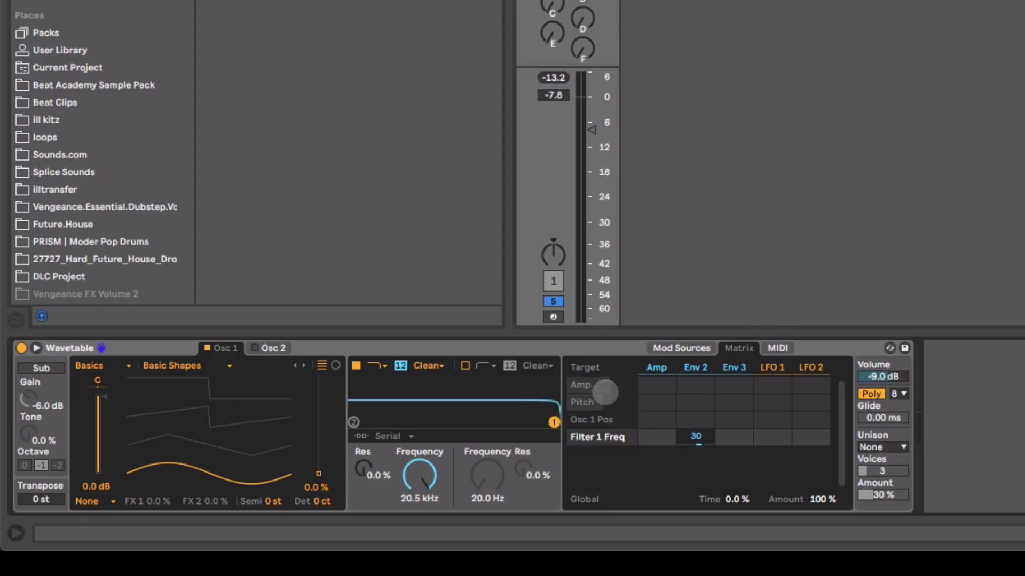
- Show the Env 2 settings and set filter 1's frequency to 93.3 Hz with 18% resonance
left_click(696, 347)
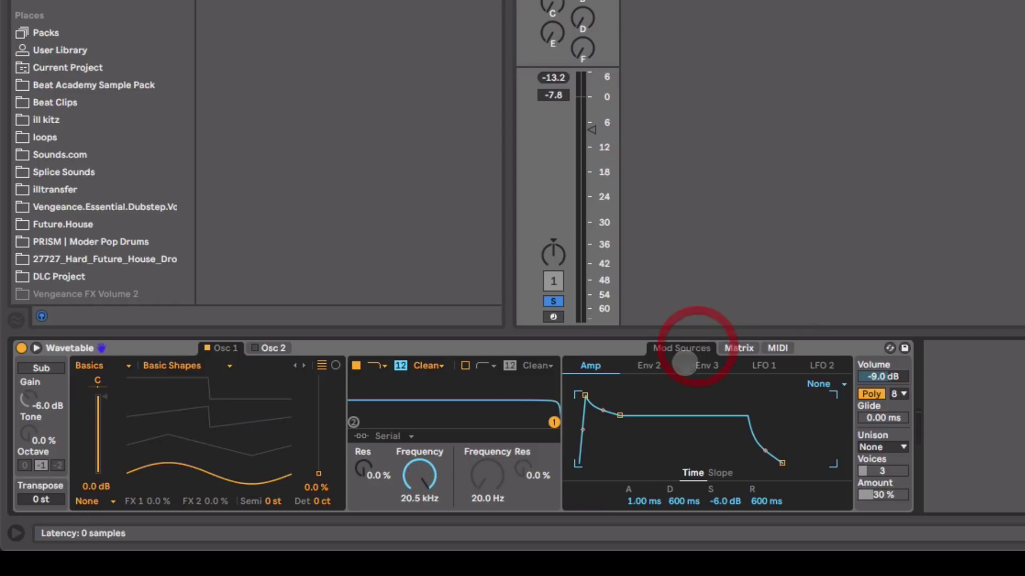
left_click(654, 368)
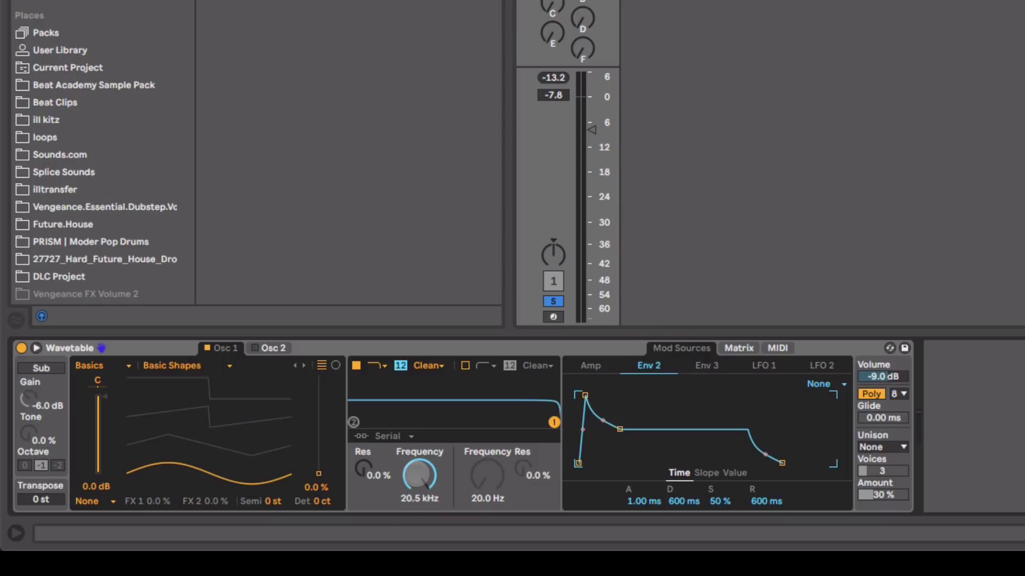
left_click_drag(419, 475, 390, 464)
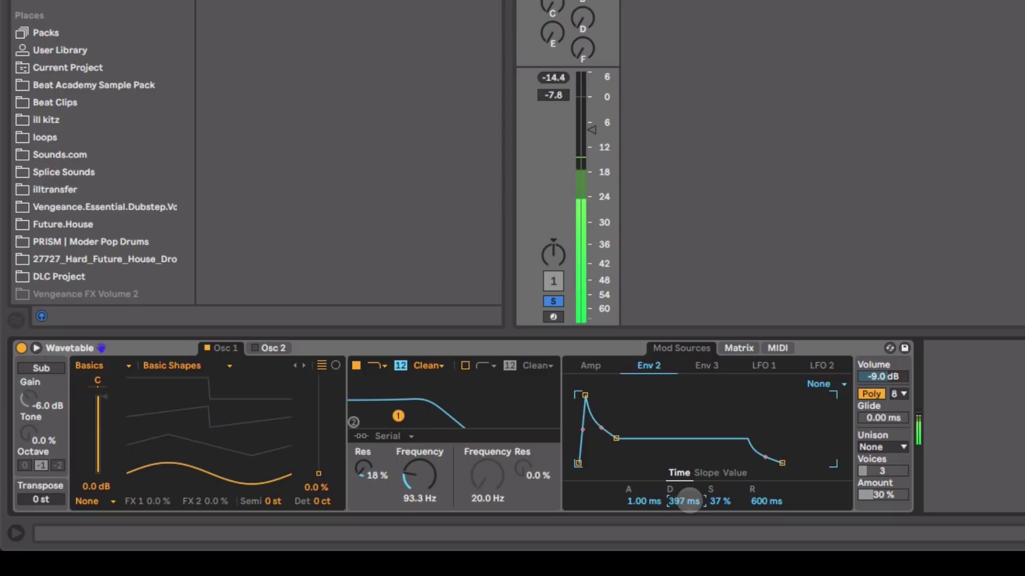
- Set Env 2's decay to 635 ms and its sustain to 49%
left_click_drag(690, 501, 690, 486)
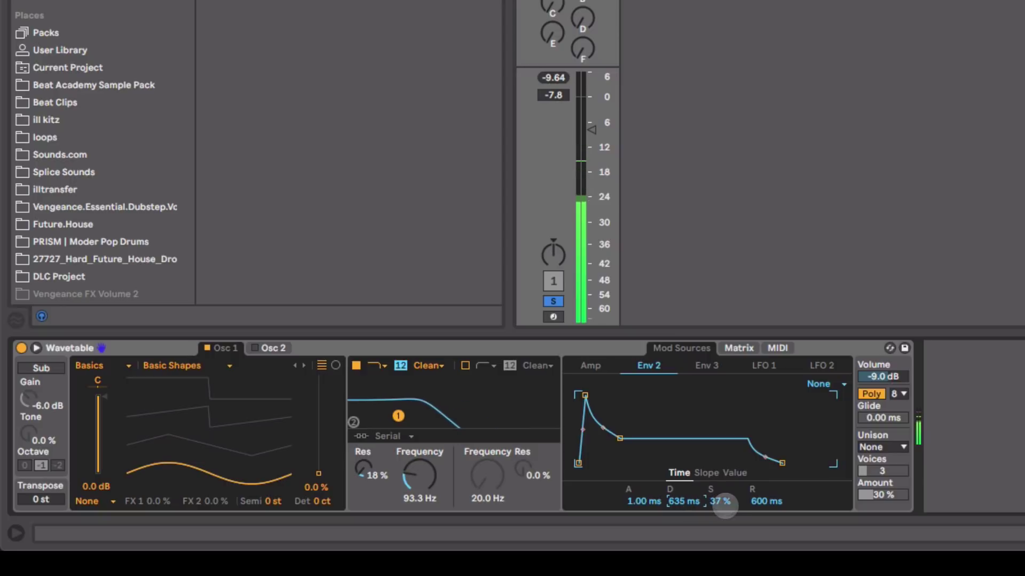
left_click_drag(721, 501, 722, 491)
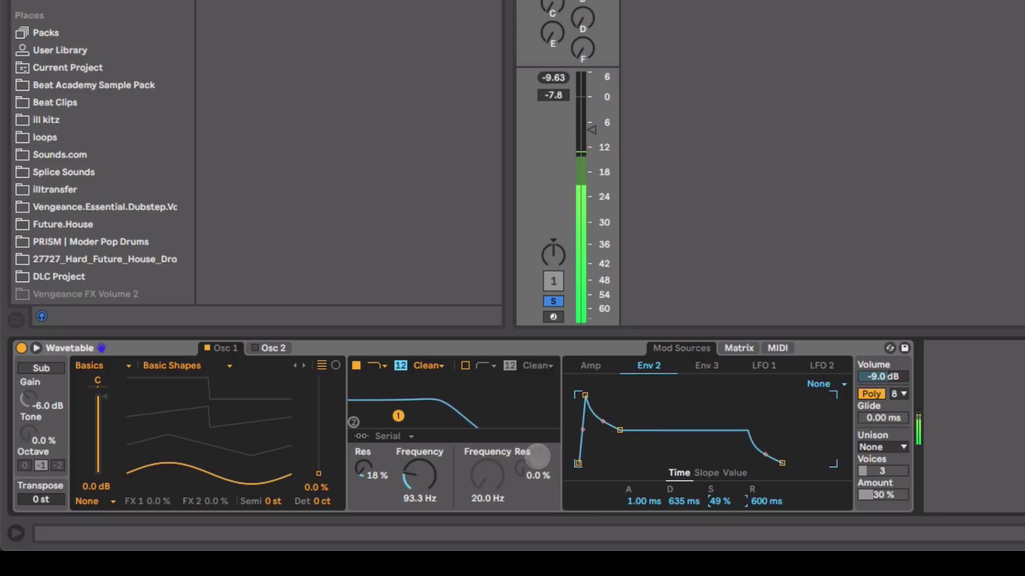
left_click(421, 475)
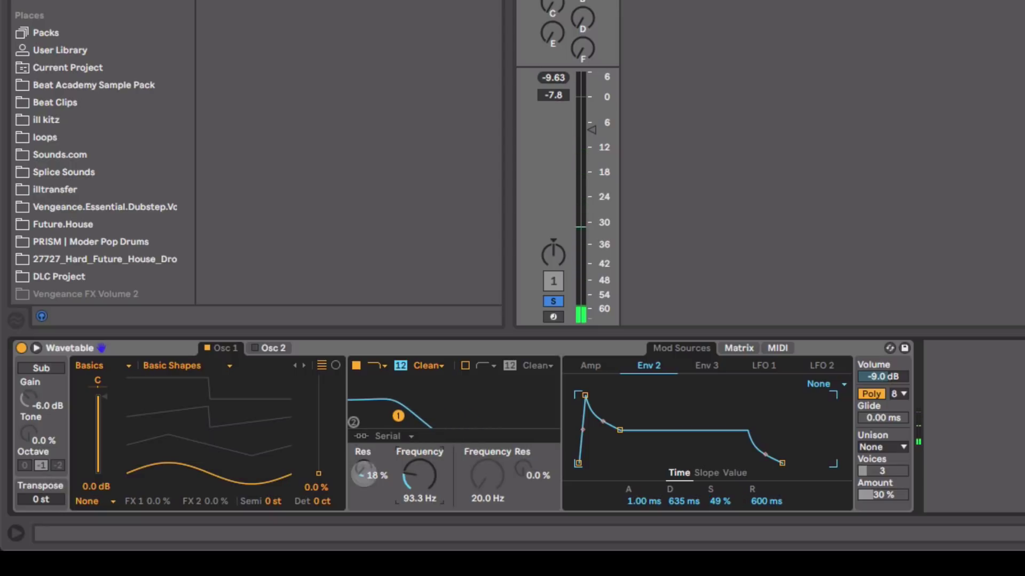
- Enable oscillator 2 with its wavetable position at 65%, on the saw shape, and its gain at -15 dB
left_click(274, 348)
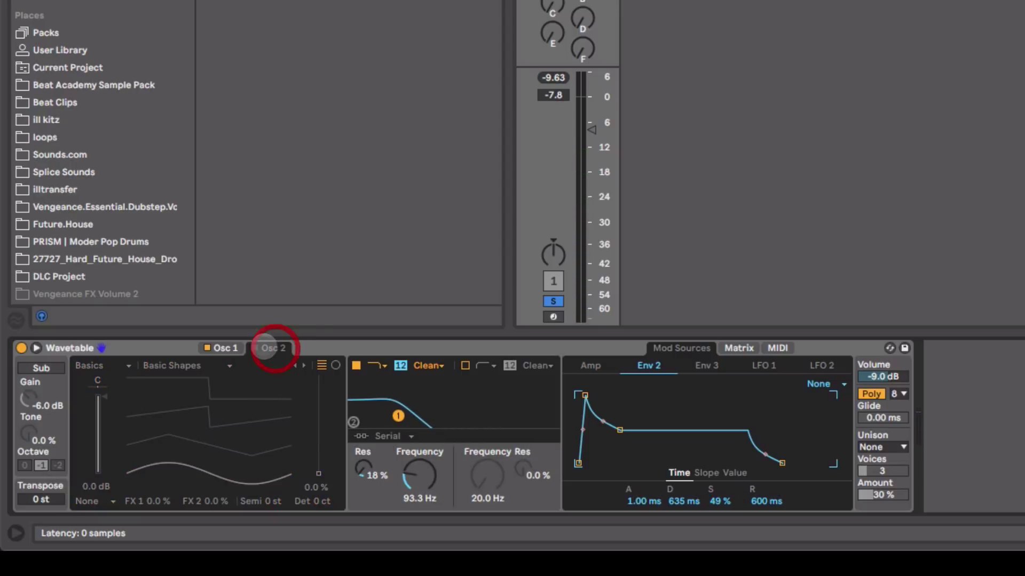
left_click(255, 348)
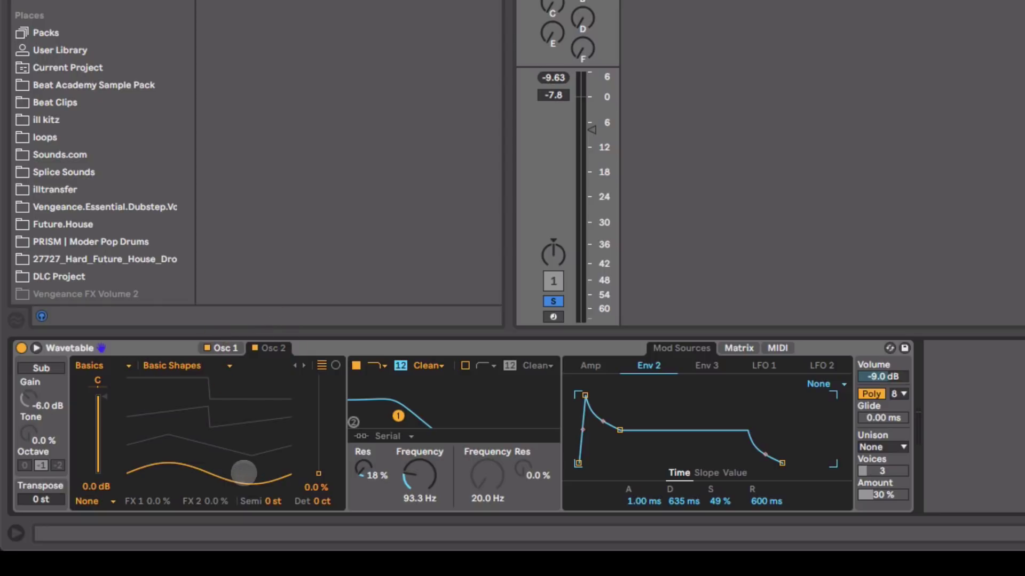
left_click_drag(244, 473, 244, 404)
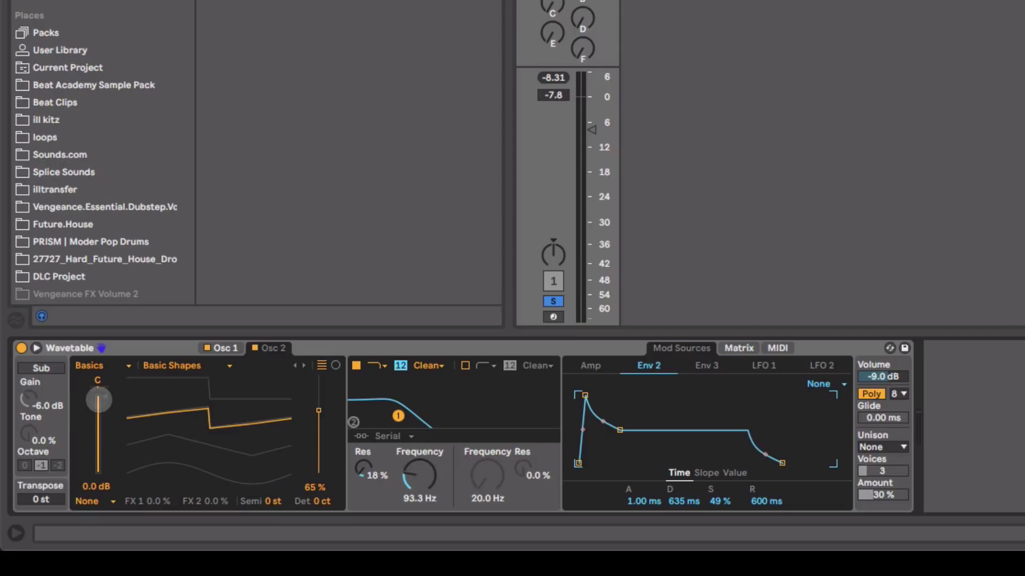
left_click_drag(99, 399, 99, 416)
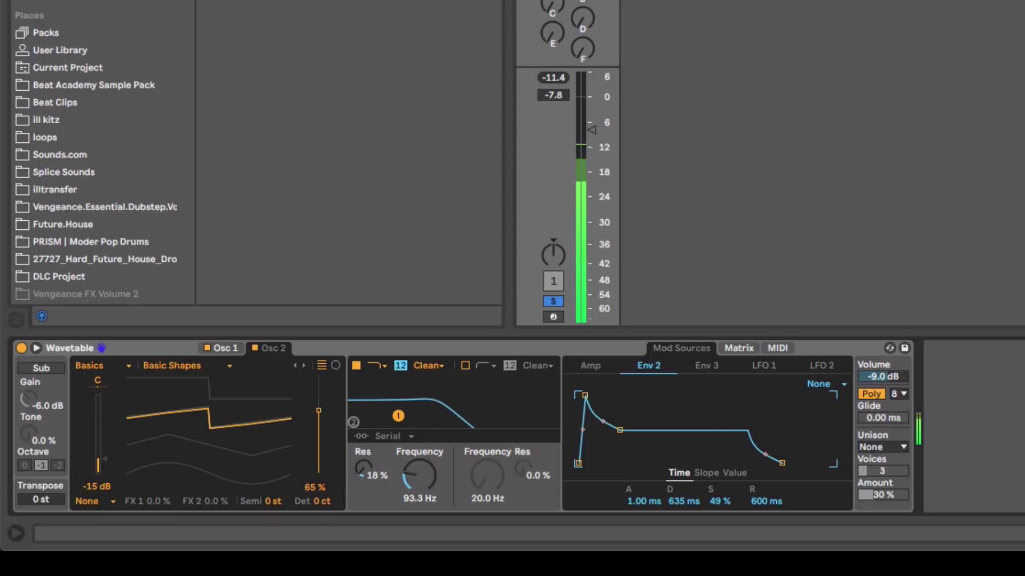
- Set filter 1's resonance to 20%, its circuit type to OSR and its drive to 1.88 dB
left_click_drag(360, 471, 361, 465)
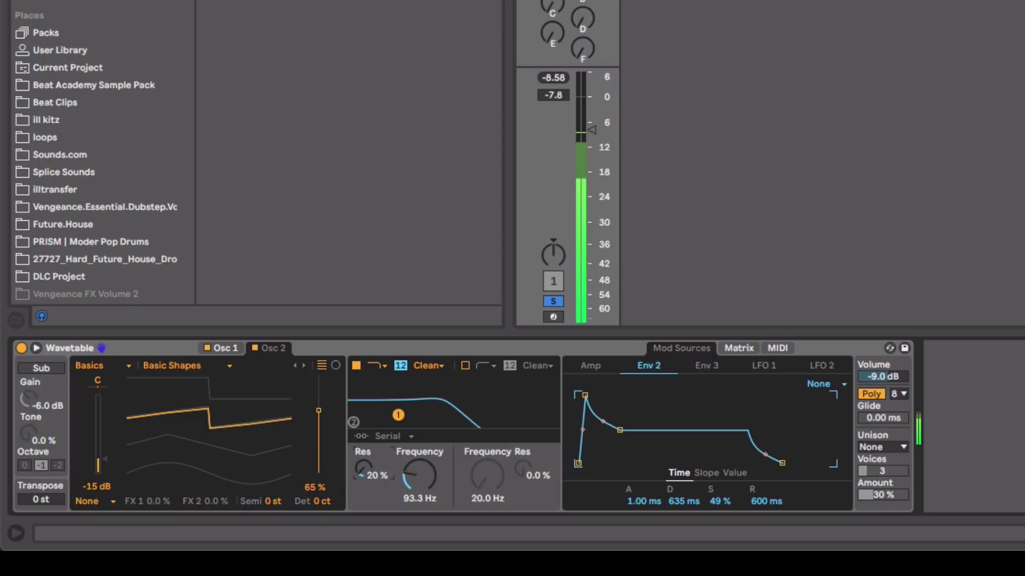
left_click(427, 365)
left_click(440, 395)
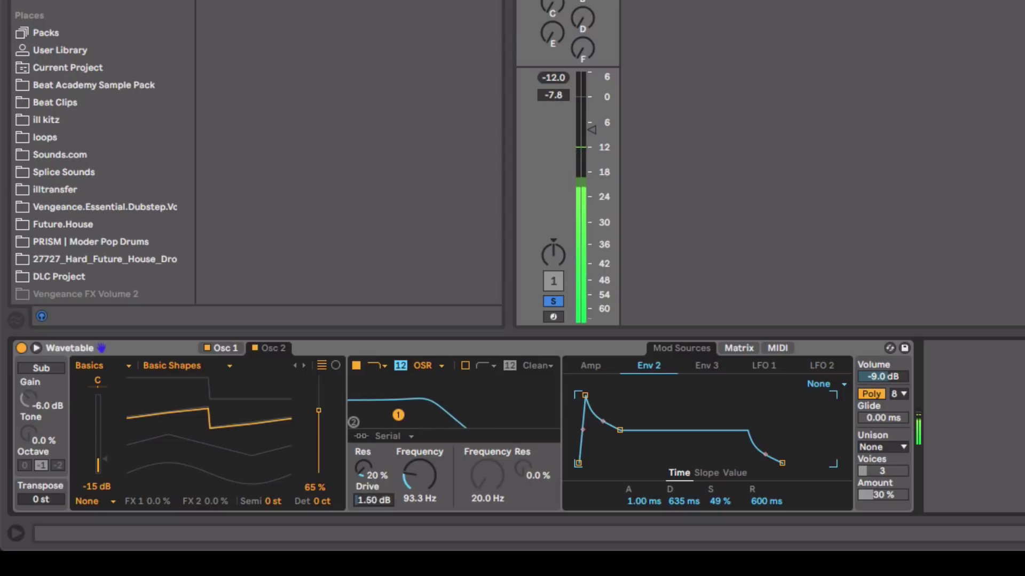
left_click_drag(373, 502, 373, 497)
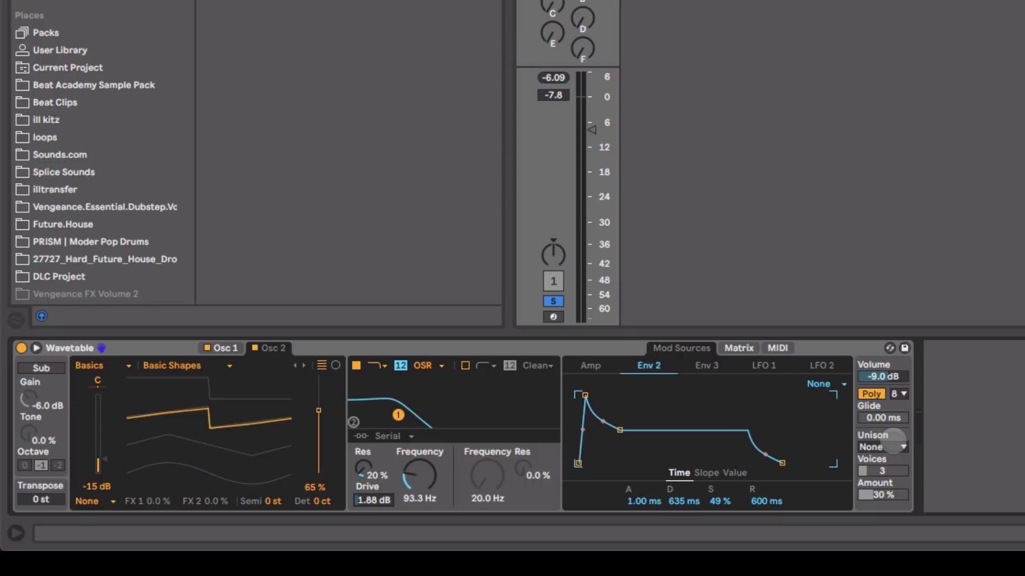
- Set Wavetable's unison mode to Classic with an amount of 8.6%, and raise filter 1's frequency to 104 Hz
left_click(894, 447)
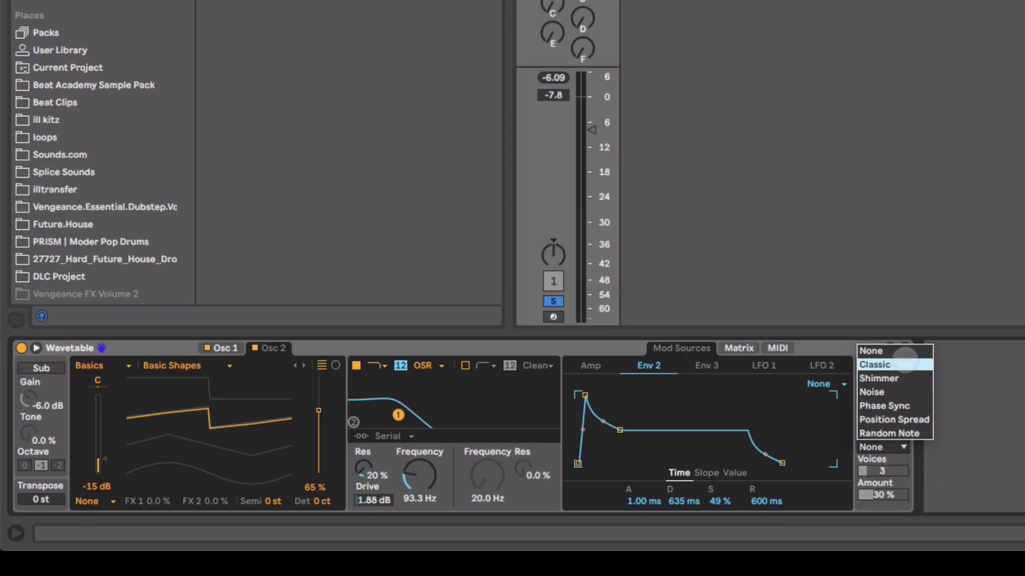
left_click(904, 364)
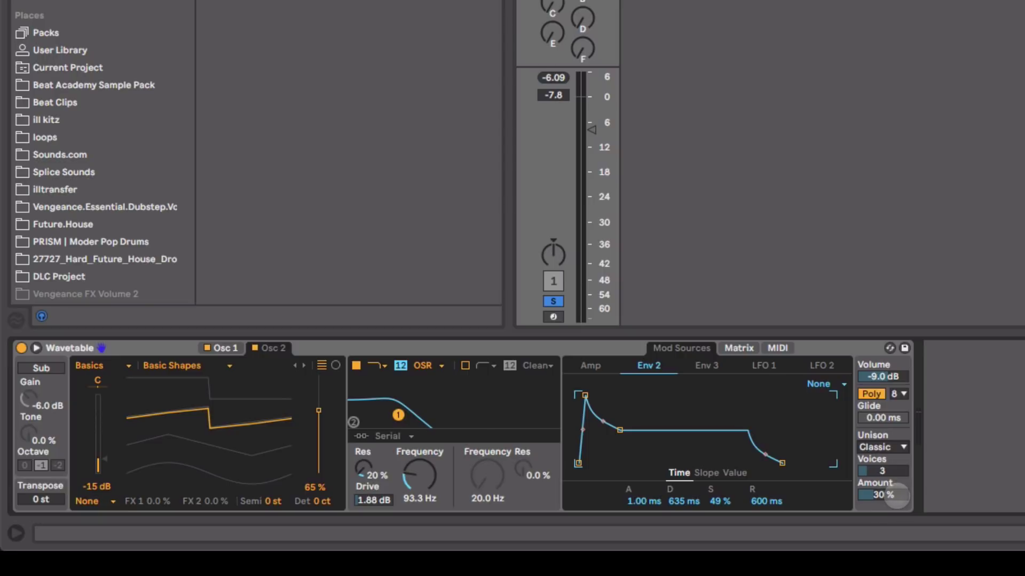
left_click_drag(896, 496, 896, 510)
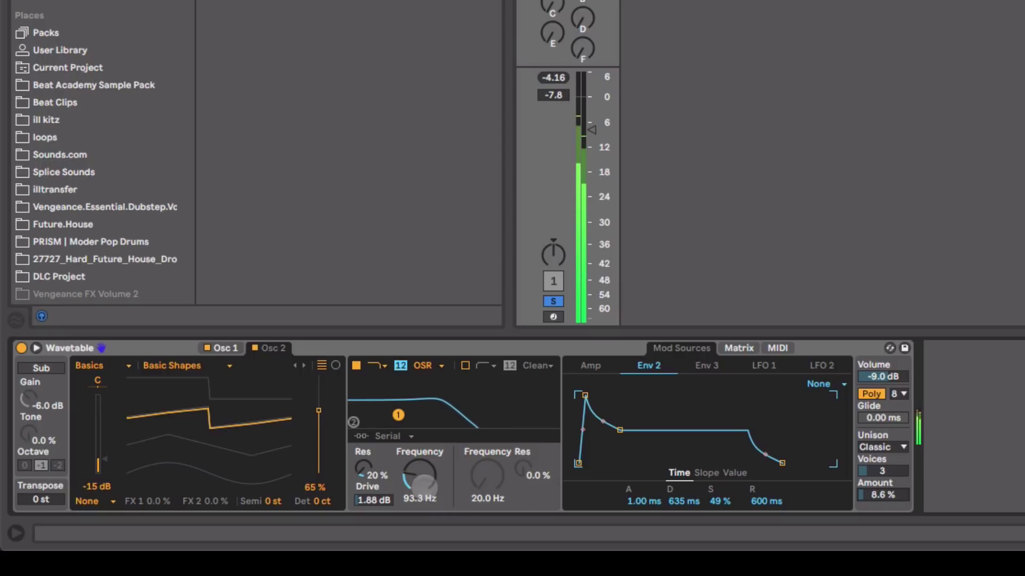
left_click_drag(423, 486, 424, 484)
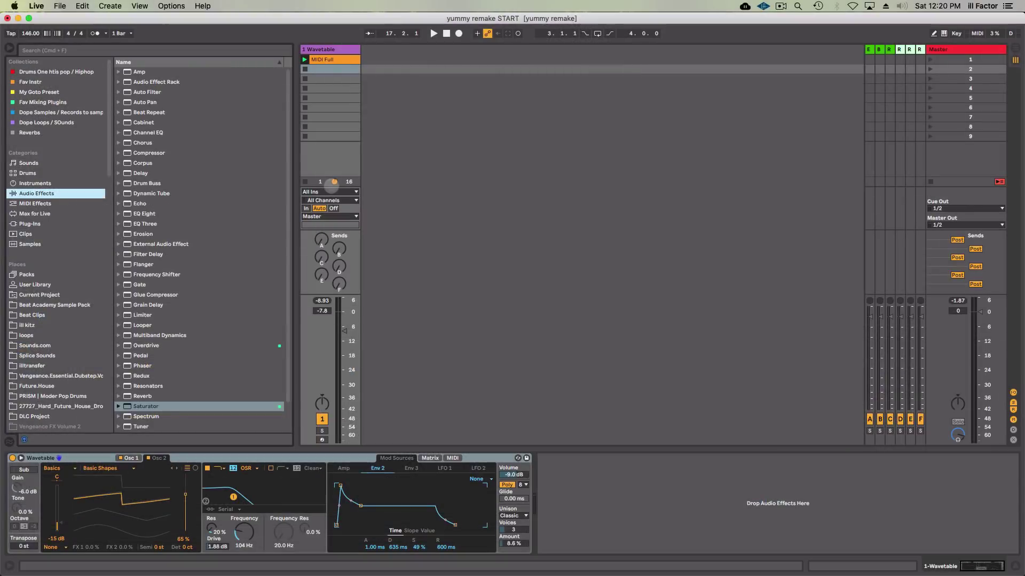
- Add an Auto Filter after Wavetable, make it a high-pass and set its frequency to about 362 Hz while auditioning the clip
left_click_drag(152, 92, 582, 470)
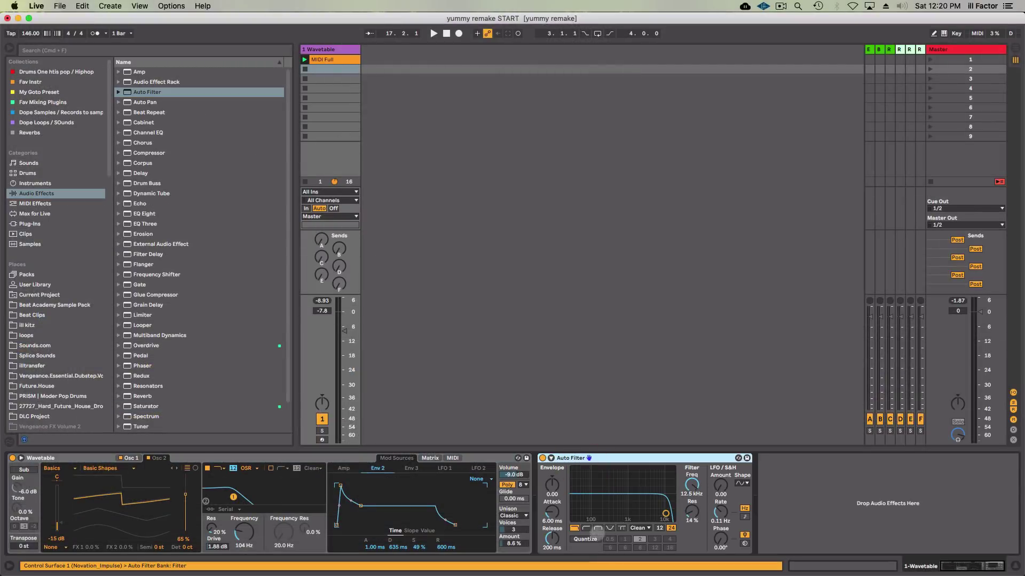
left_click(586, 528)
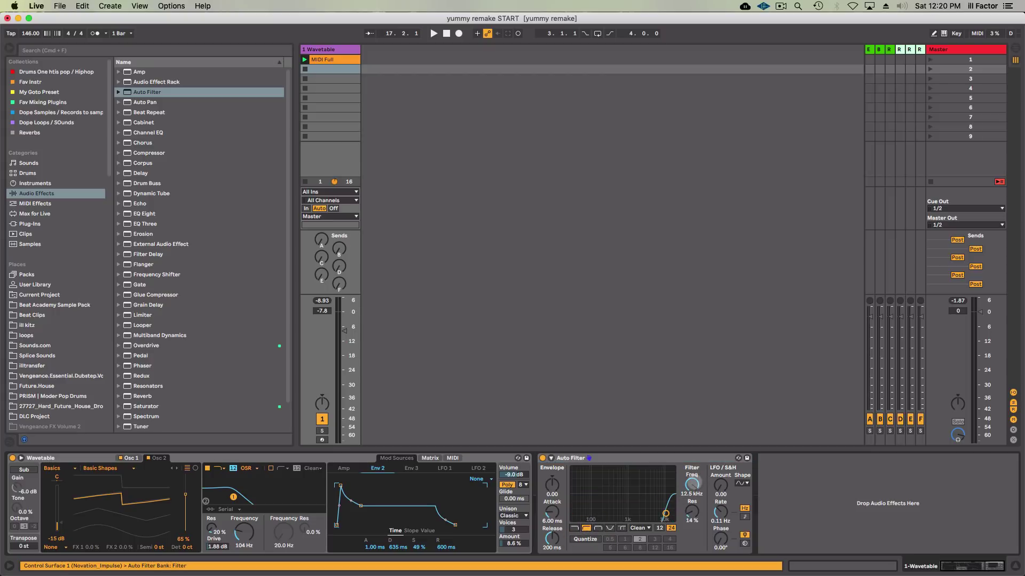
left_click_drag(691, 485, 691, 520)
key("space")
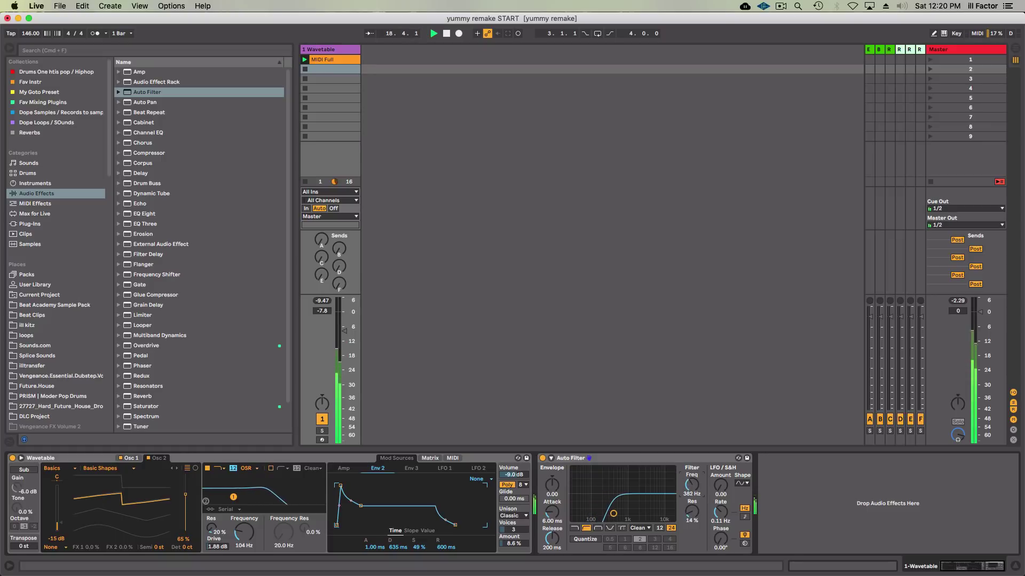
key("space")
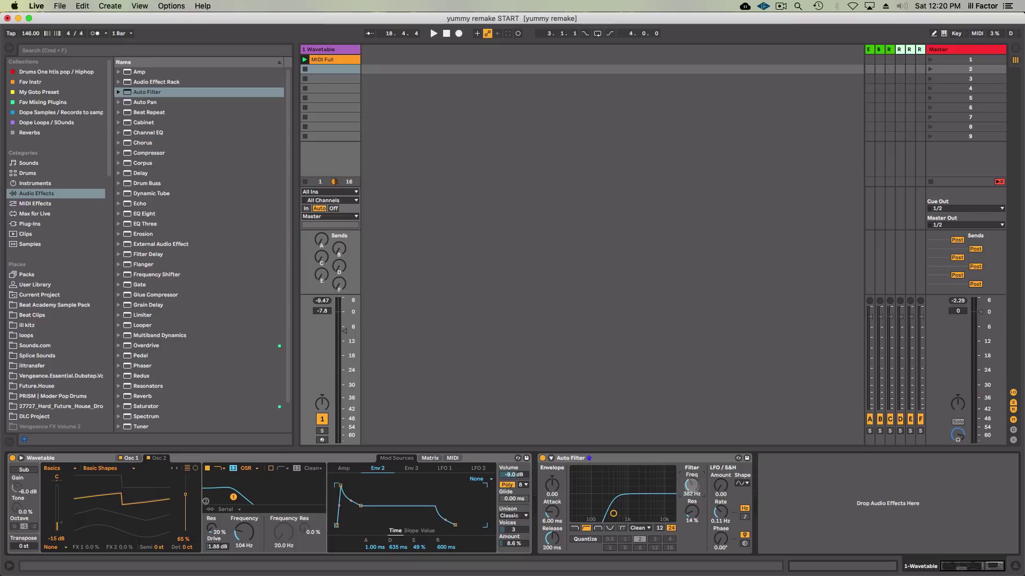
left_click_drag(691, 485, 691, 478)
key("space")
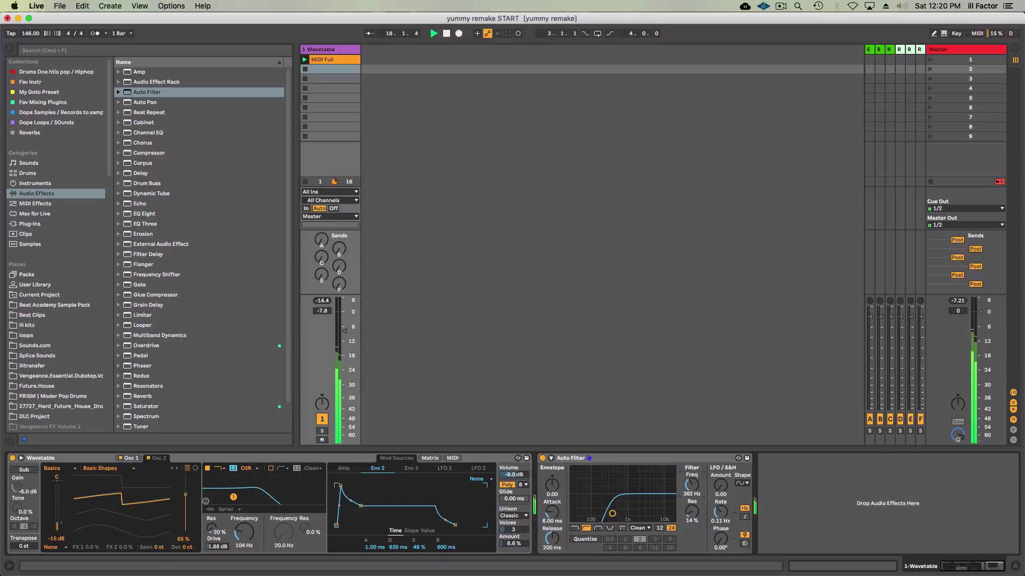
key("space")
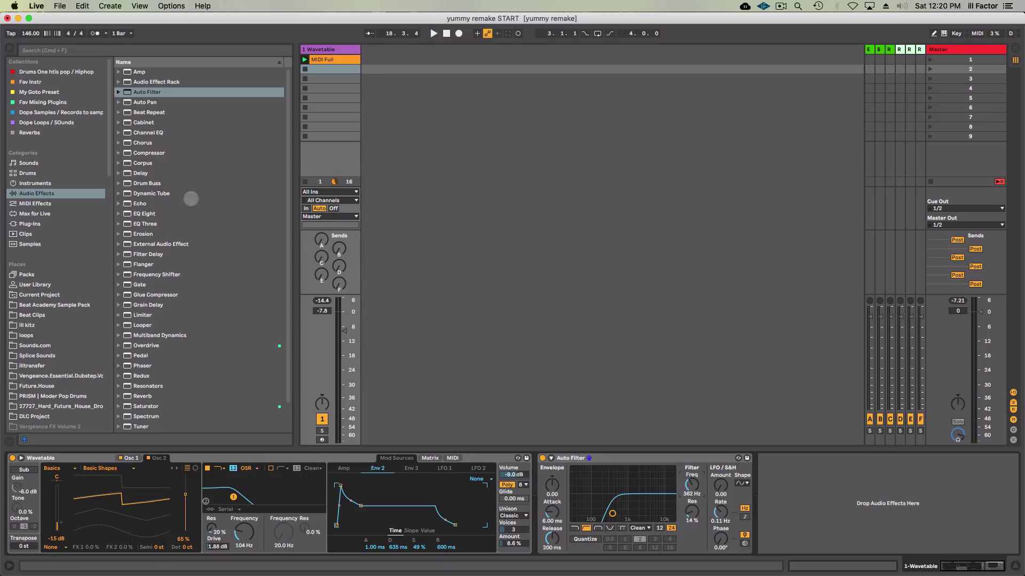
- Add the Echo effect after the Auto Filter on the Wavetable track
left_click_drag(133, 203, 812, 516)
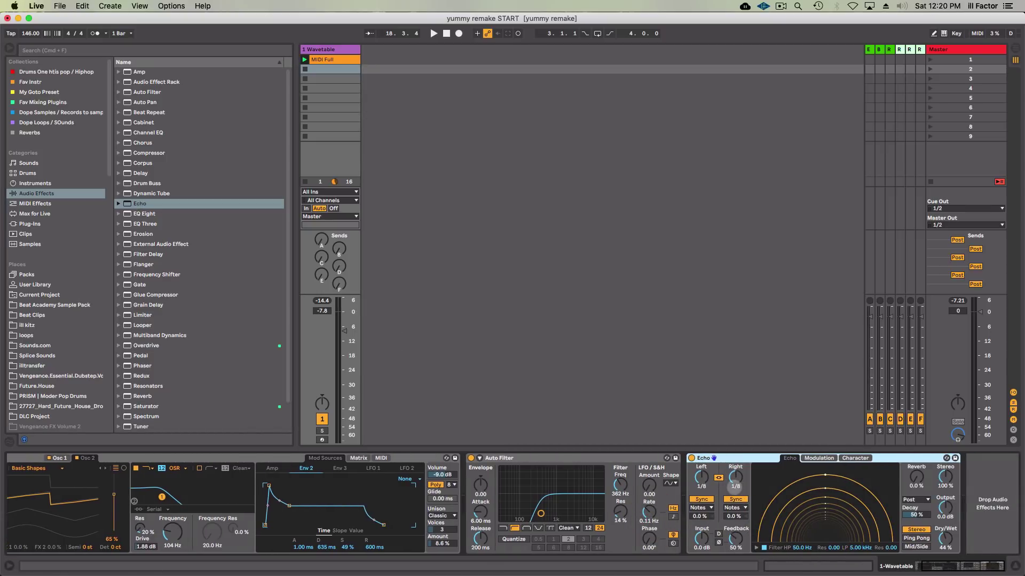
- Audition the clip, then set Echo's Dry/Wet to 35% and its Reverb to 54%
key("space")
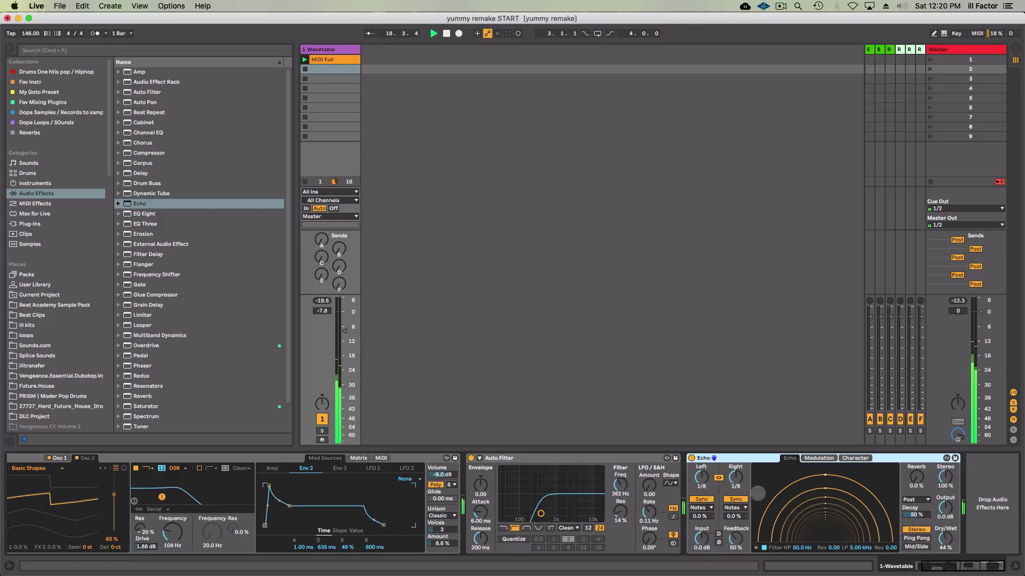
key("space")
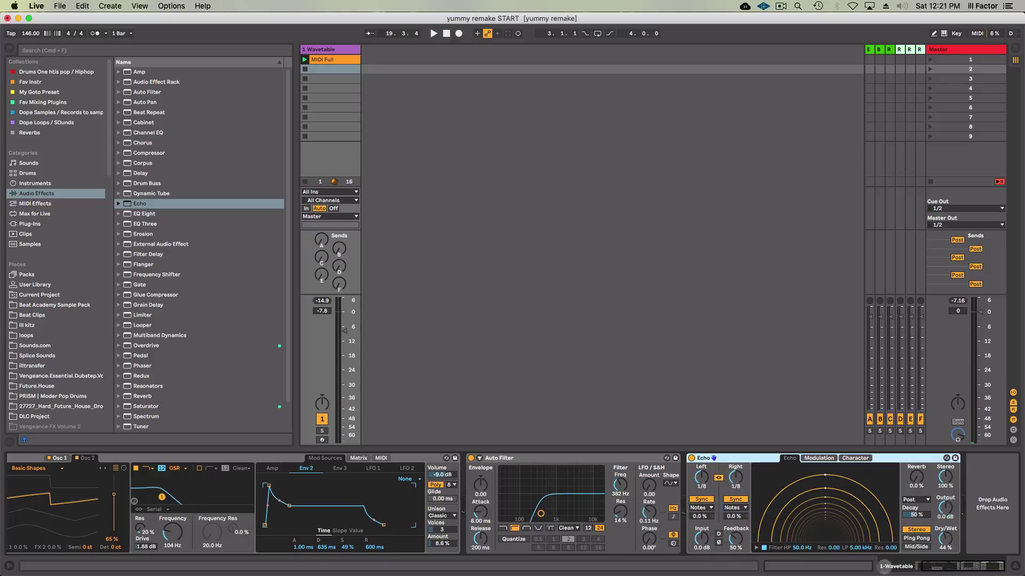
left_click_drag(945, 539, 945, 541)
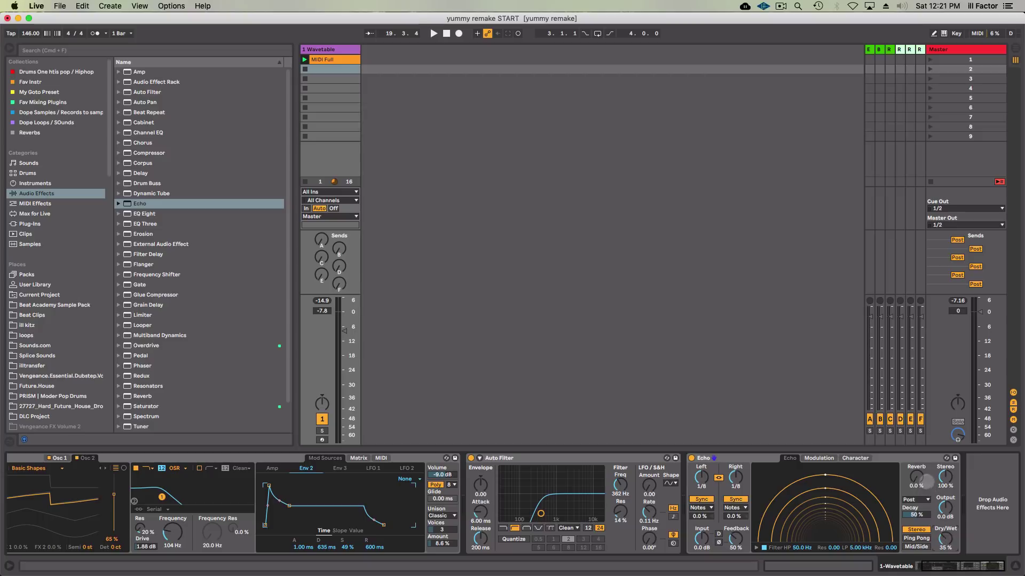
left_click_drag(916, 477, 917, 476)
left_click(925, 515)
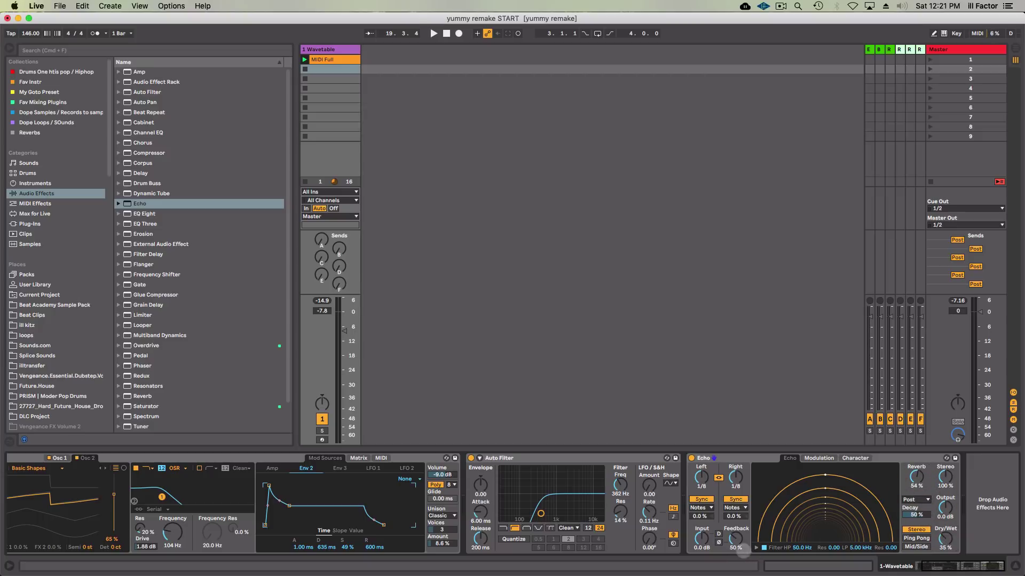
- Set Echo's filter high-pass to 214 Hz with 0.08 resonance, and adjust its Dry/Wet to 36% during playback
left_click(756, 548)
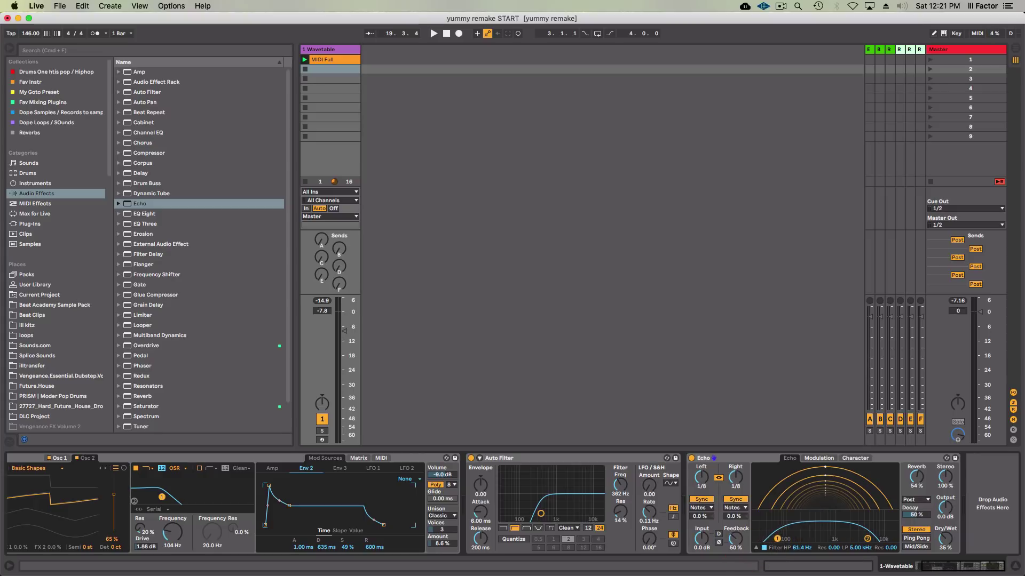
left_click_drag(777, 539, 802, 531)
key("space")
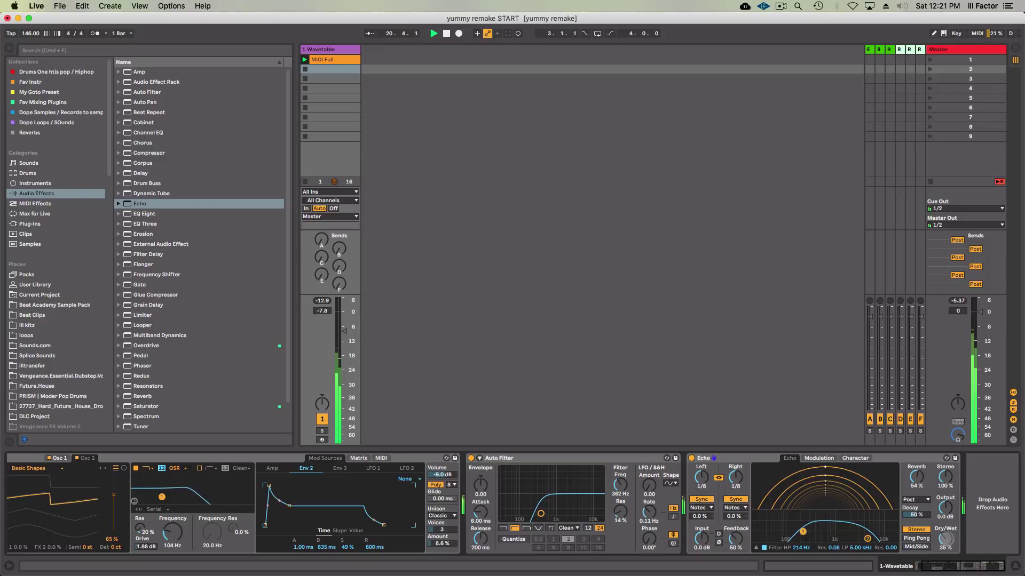
left_click_drag(945, 538, 945, 536)
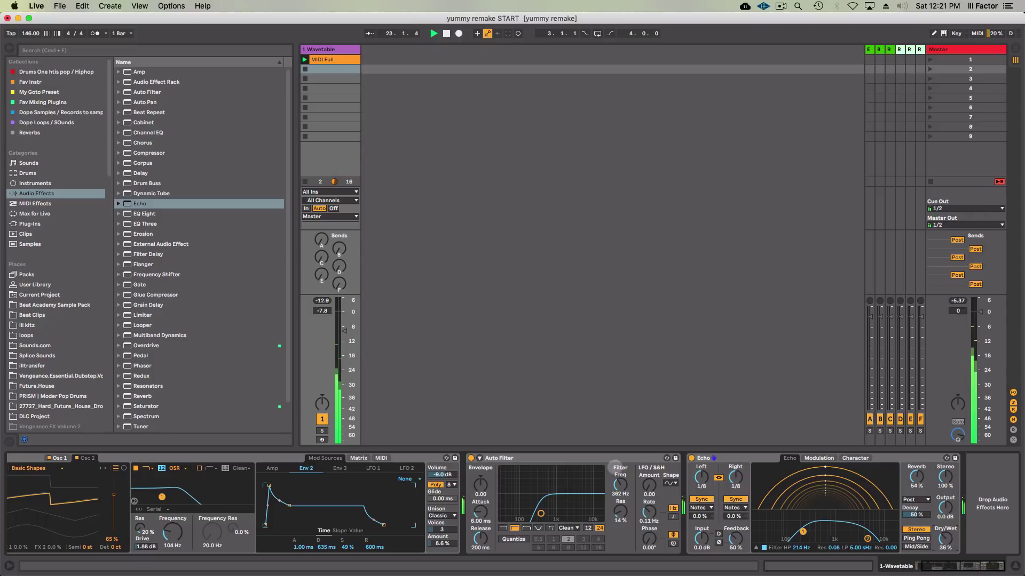
key("space")
- Add a second Auto Filter after Echo and lower its low-pass frequency to about 938 Hz with 24% resonance while auditioning
scroll(136, 301, "down", 1)
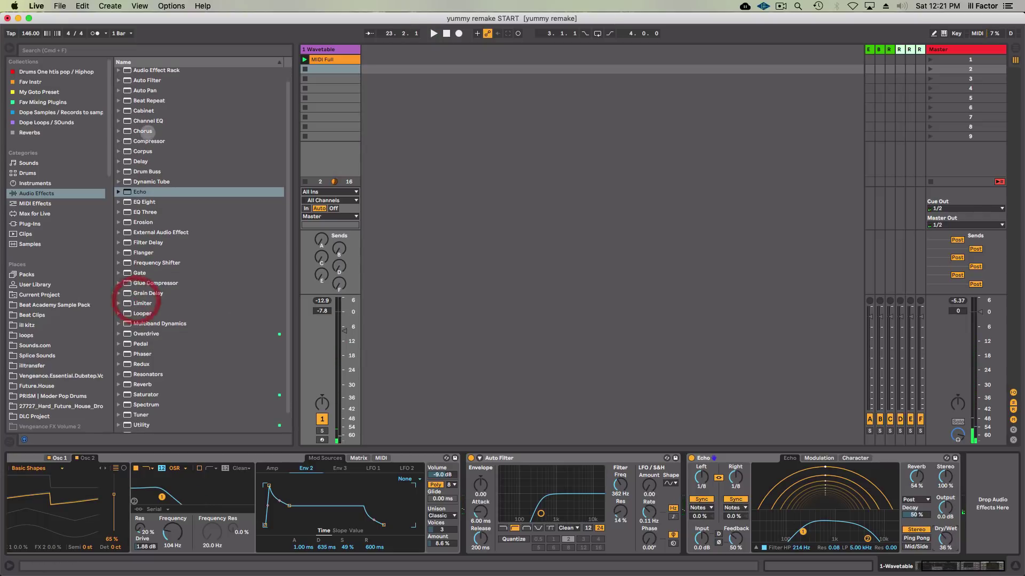
left_click_drag(147, 80, 970, 520)
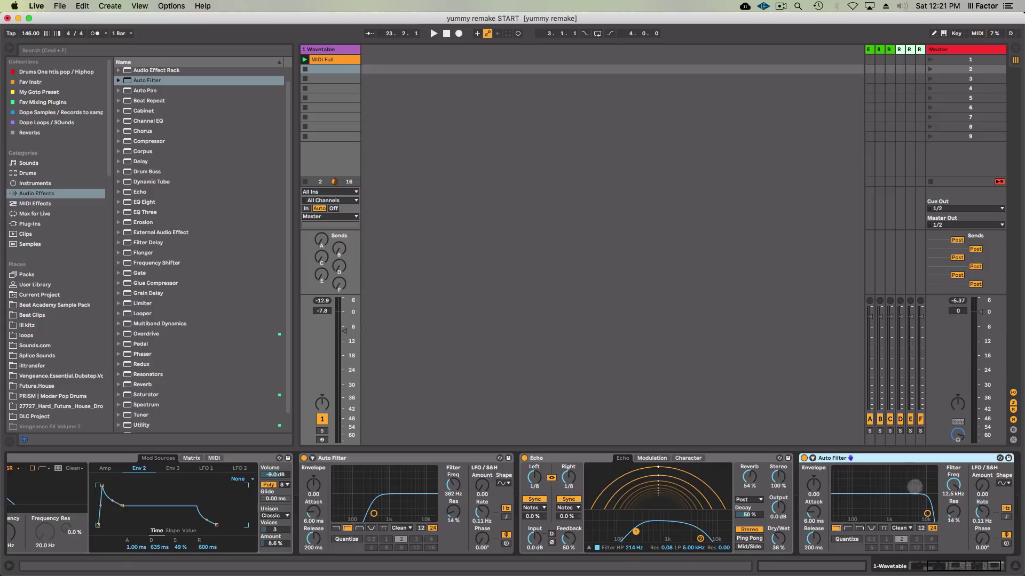
scroll(411, 494, "left", 5)
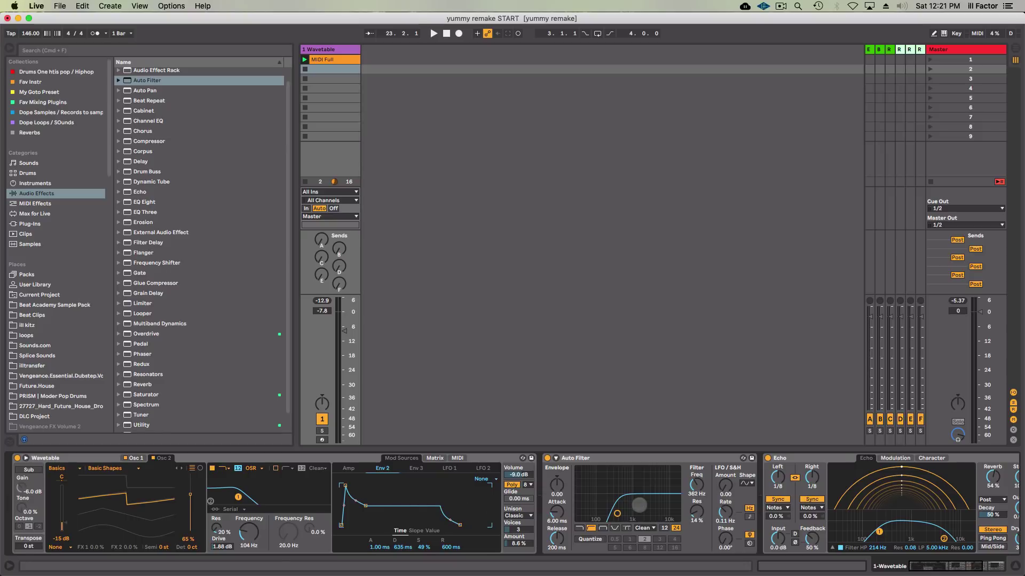
scroll(471, 511, "right", 6)
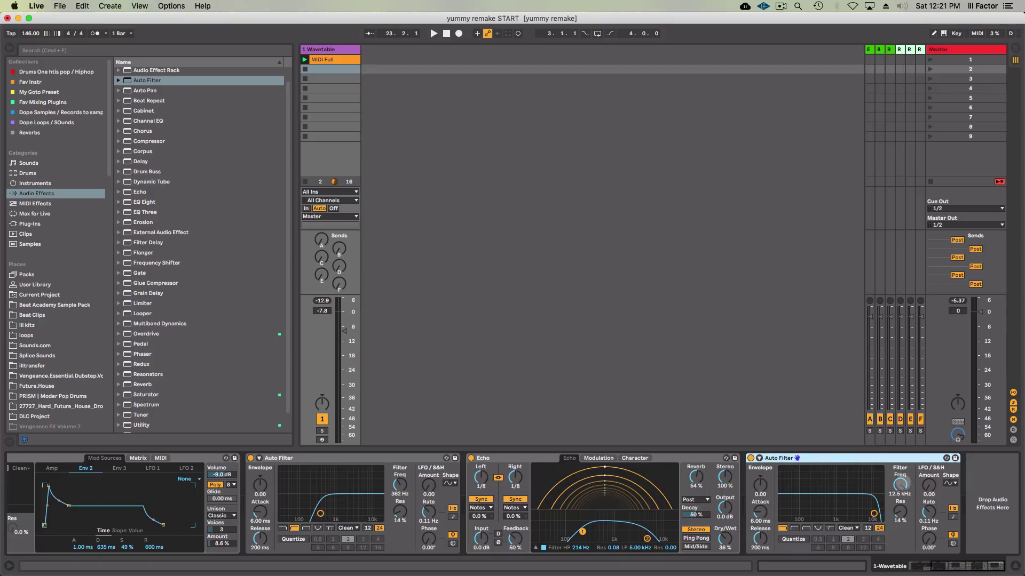
key("space")
left_click_drag(901, 483, 900, 505)
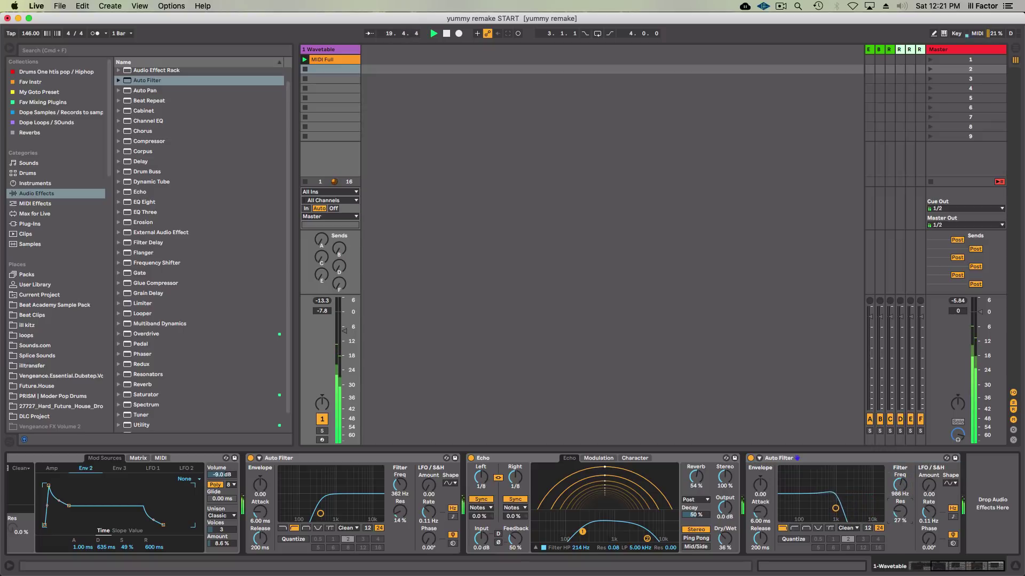
mouse_move(835, 508)
left_mouse_down()
mouse_move(816, 482)
mouse_move(835, 509)
left_mouse_up()
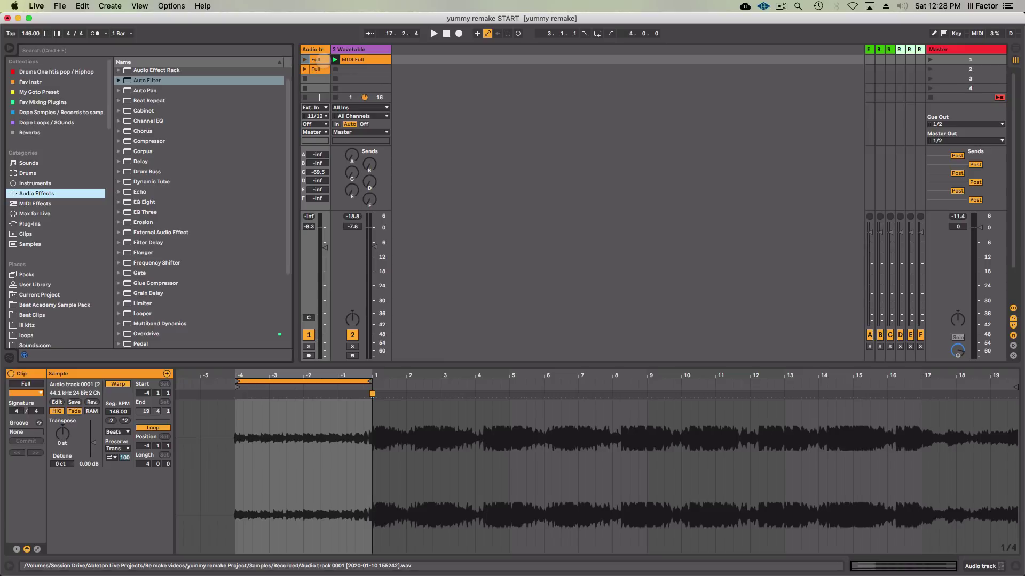
- Convert the first Full audio clip to MIDI as Harmony in the Wavetable track's second clip slot
left_click(319, 62)
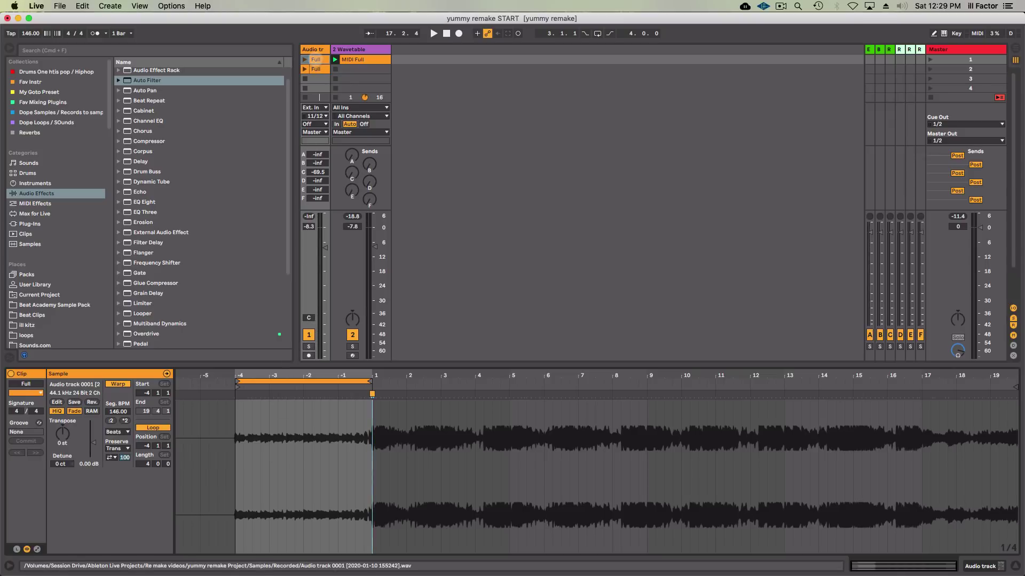
left_click_drag(316, 59, 378, 70)
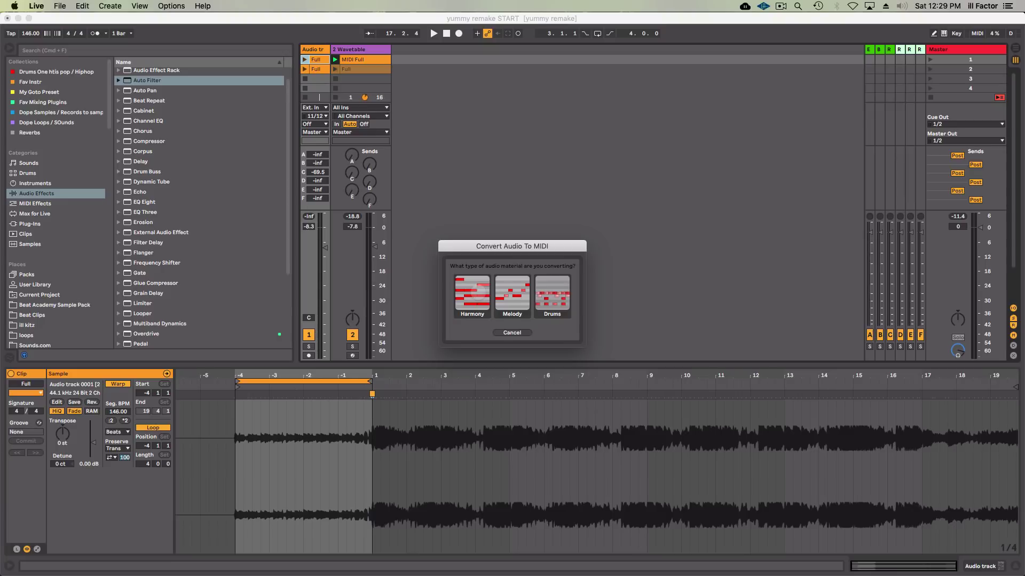
left_click(477, 291)
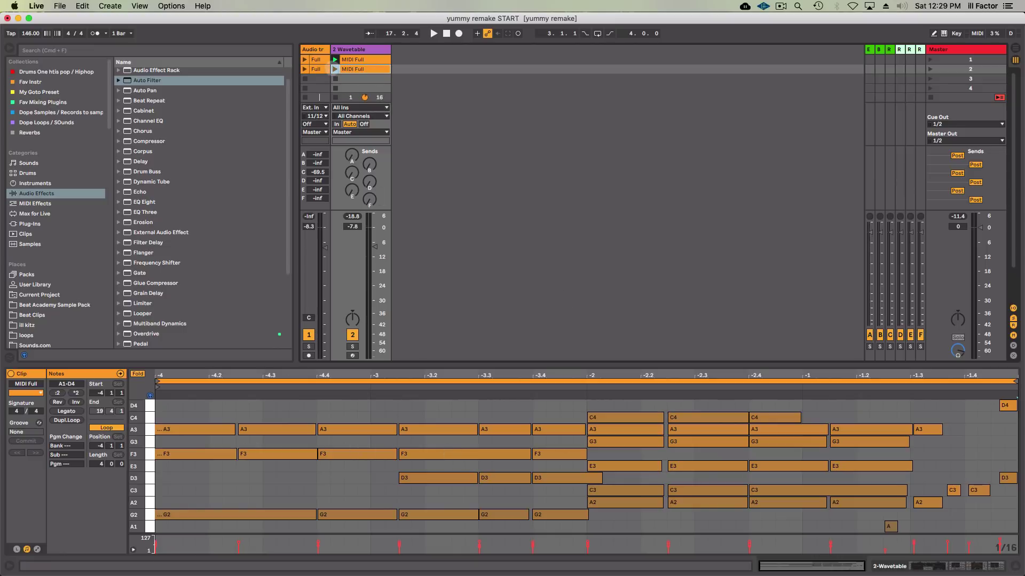
- Solo the Wavetable track, audition the converted MIDI clip and examine its opening chord and the low notes near its end
left_click(351, 346)
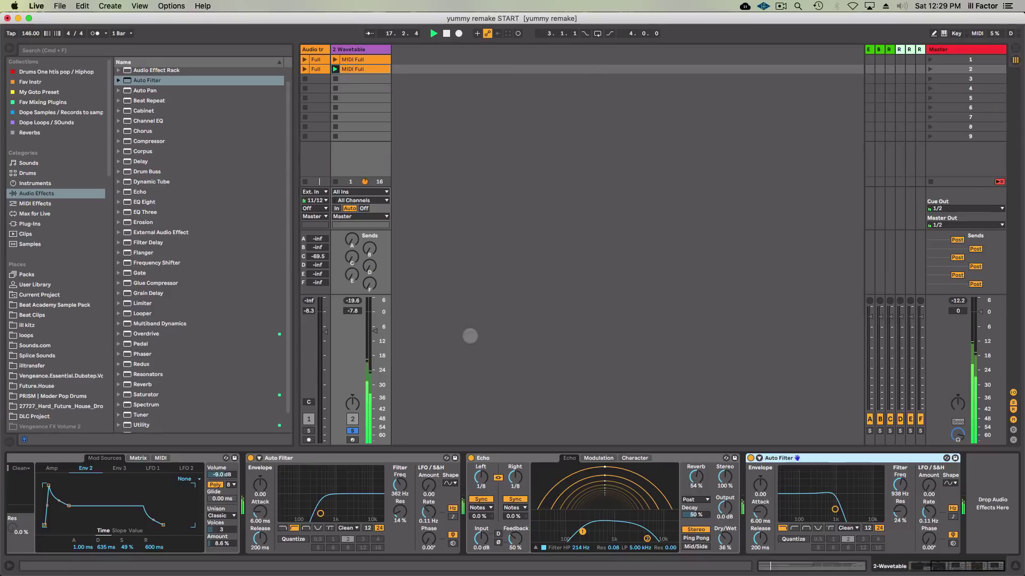
double_click(365, 69)
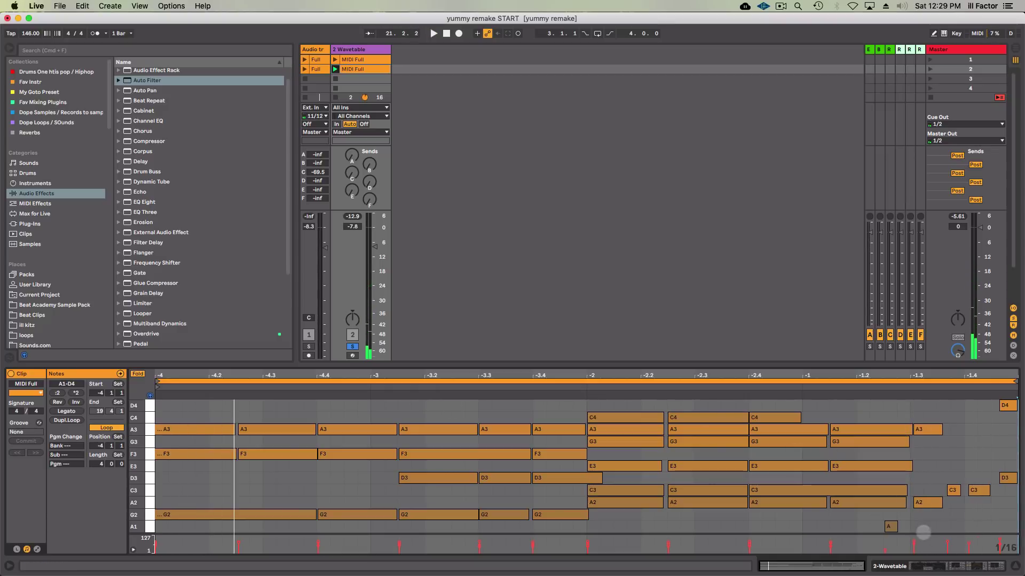
left_click_drag(923, 526, 1006, 481)
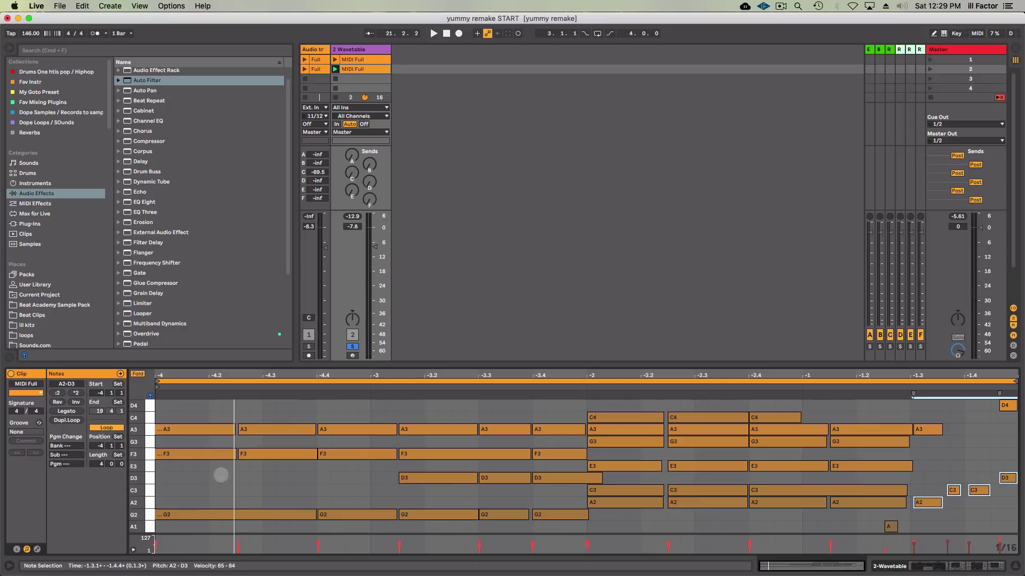
left_click_drag(178, 419, 186, 512)
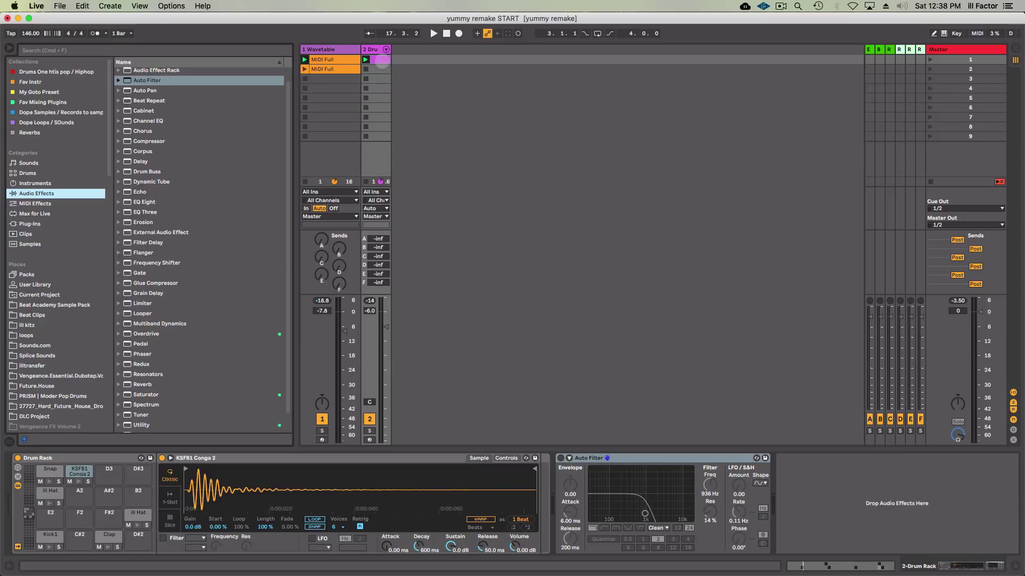
- Show the percussion Drum Rack's devices and audition its Snap, Conga and Hat pads
double_click(381, 59)
double_click(376, 49)
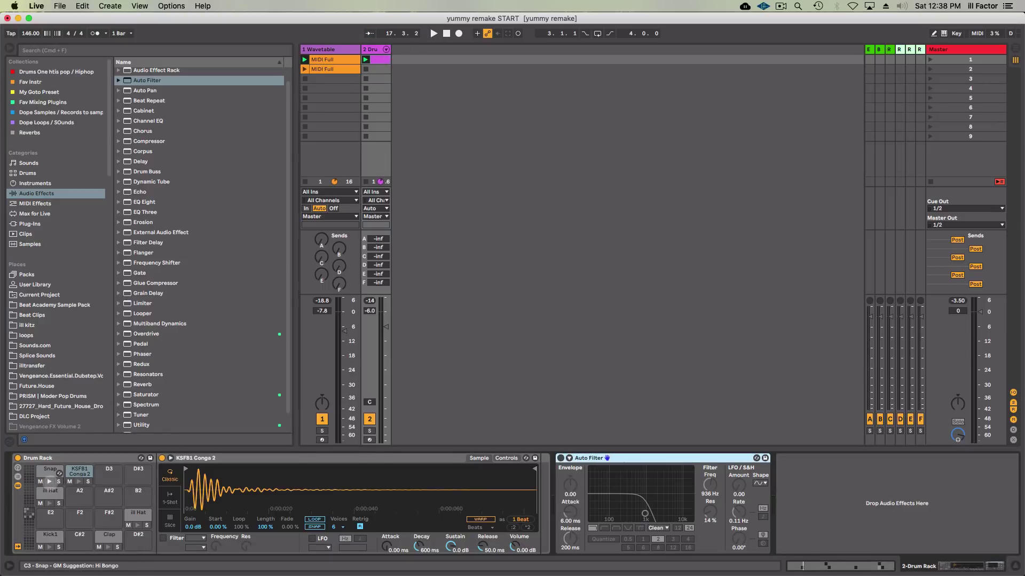
left_click(49, 481)
left_click(79, 482)
left_click(49, 503)
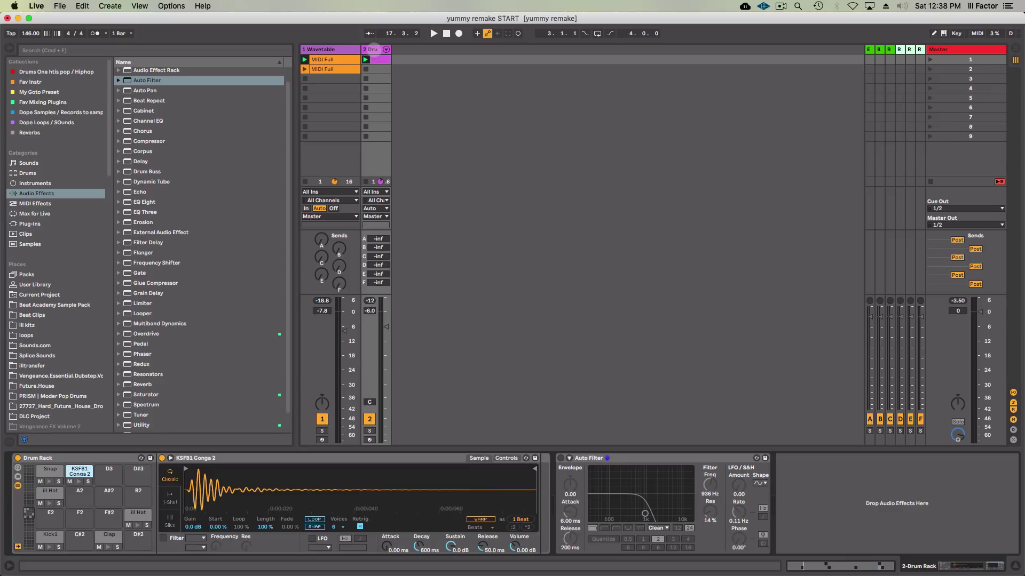
- Examine the Snap and Conga notes in the percussion clip and play them together with the chords
double_click(378, 59)
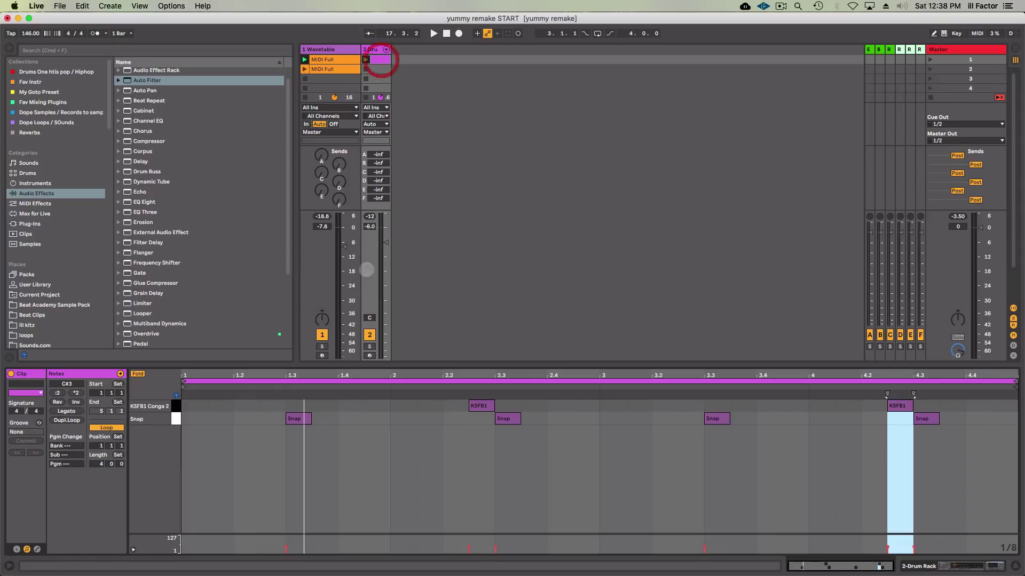
left_click(298, 418)
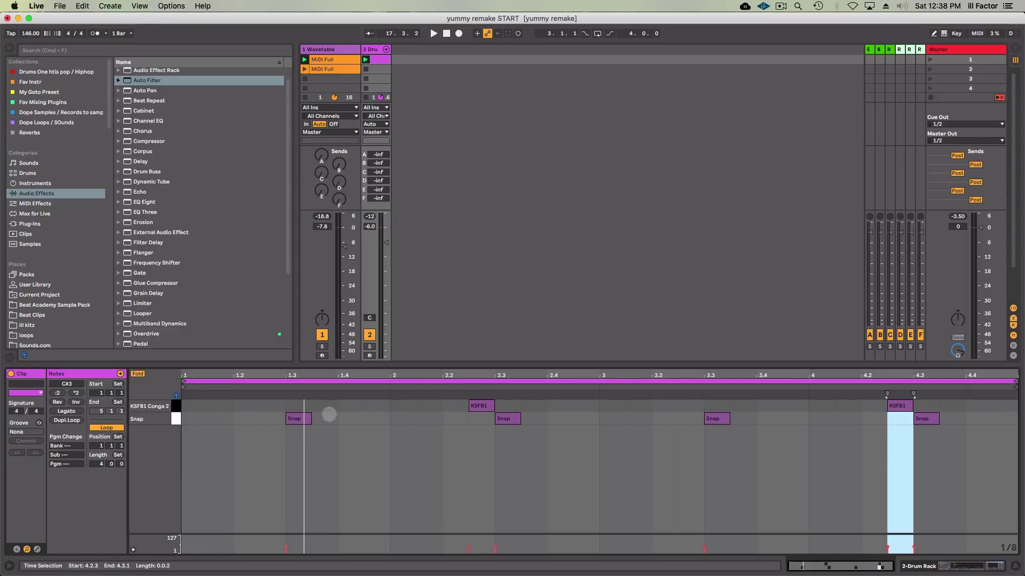
key("space")
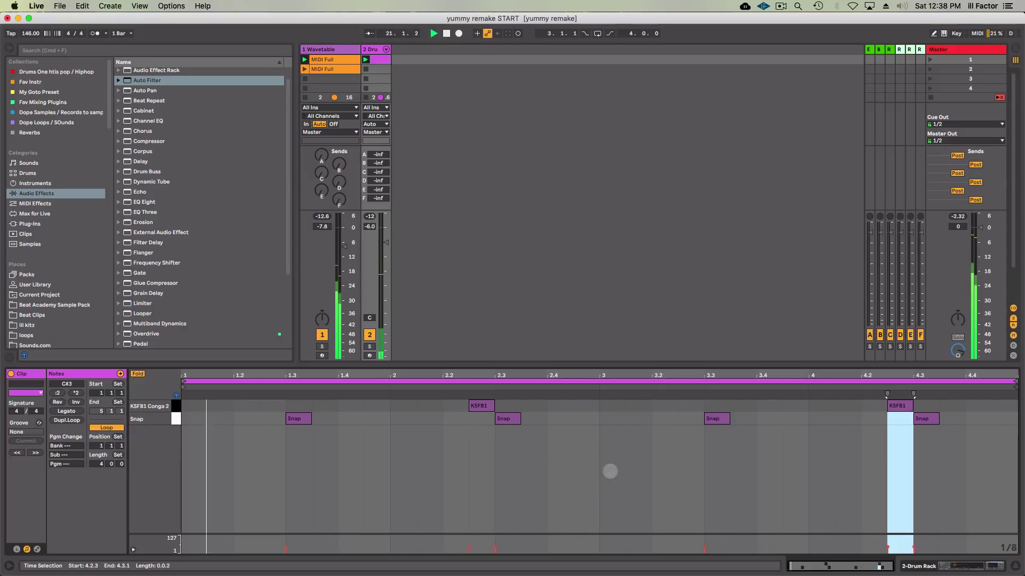
key("space")
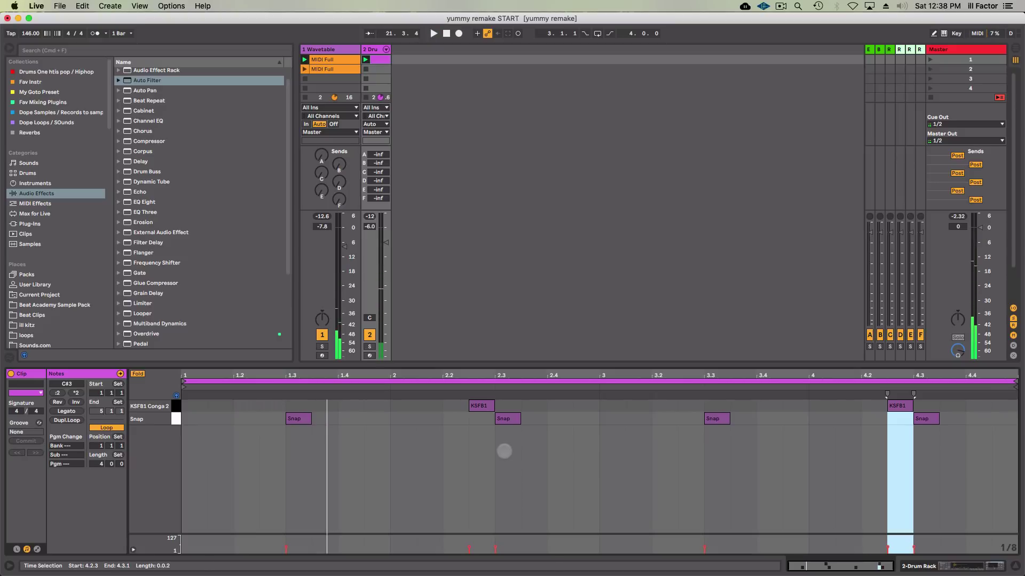
- Enable the percussion track's Auto Filter, raise its frequency to 1.43 kHz and set send B to -22.8 dB while auditioning
key("shift+Tab")
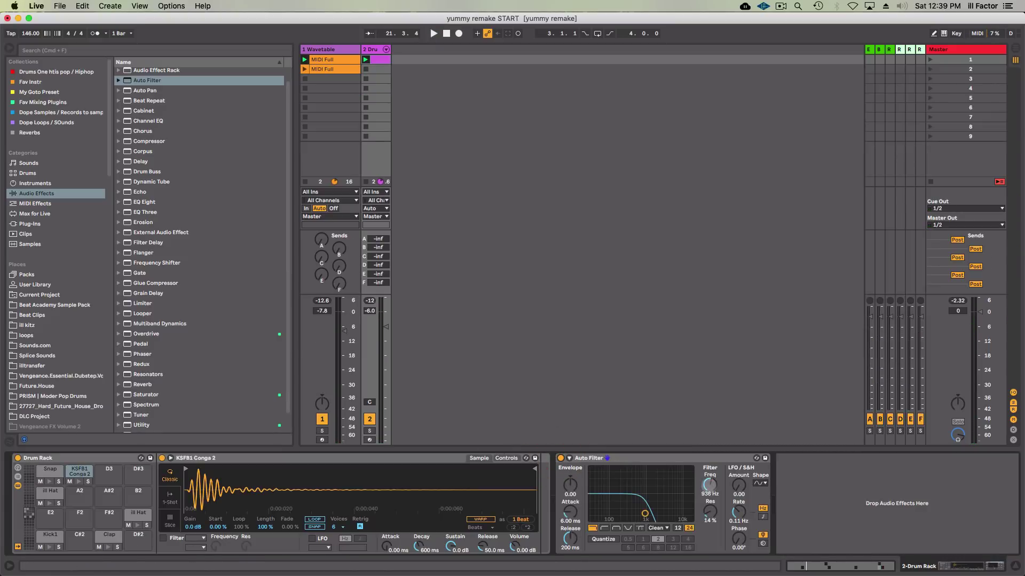
key("space")
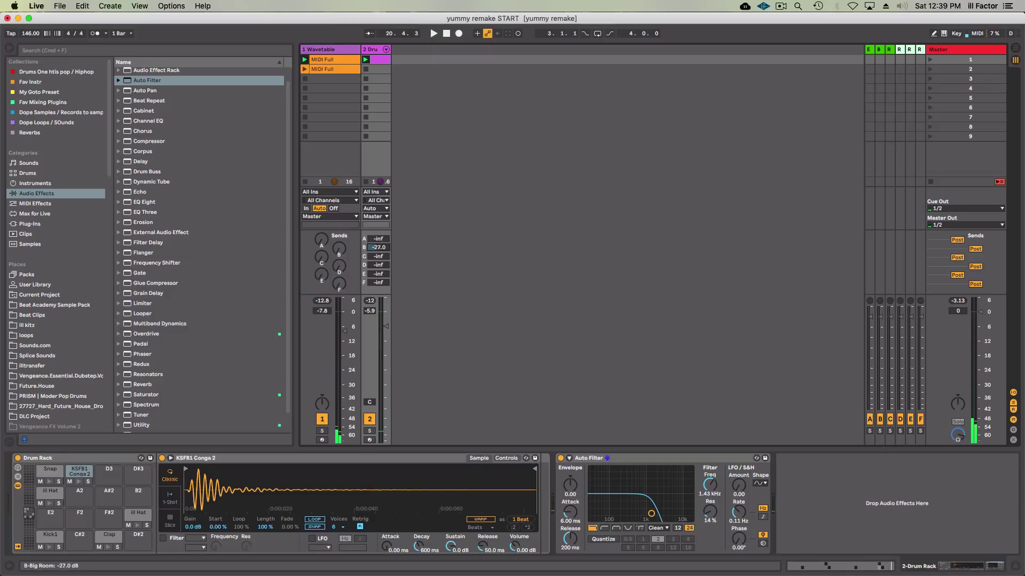
left_click_drag(386, 249, 386, 249)
key("space")
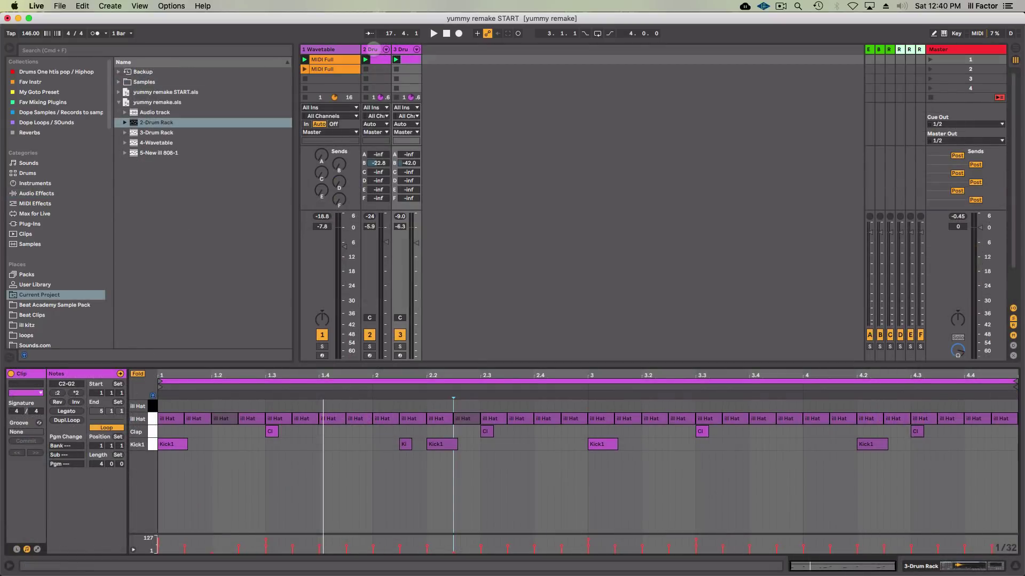
- Review the hat, clap and kick pattern on track 3, show its Drum Rack and audition the Kick1 pad
left_click(374, 49)
left_click(399, 50)
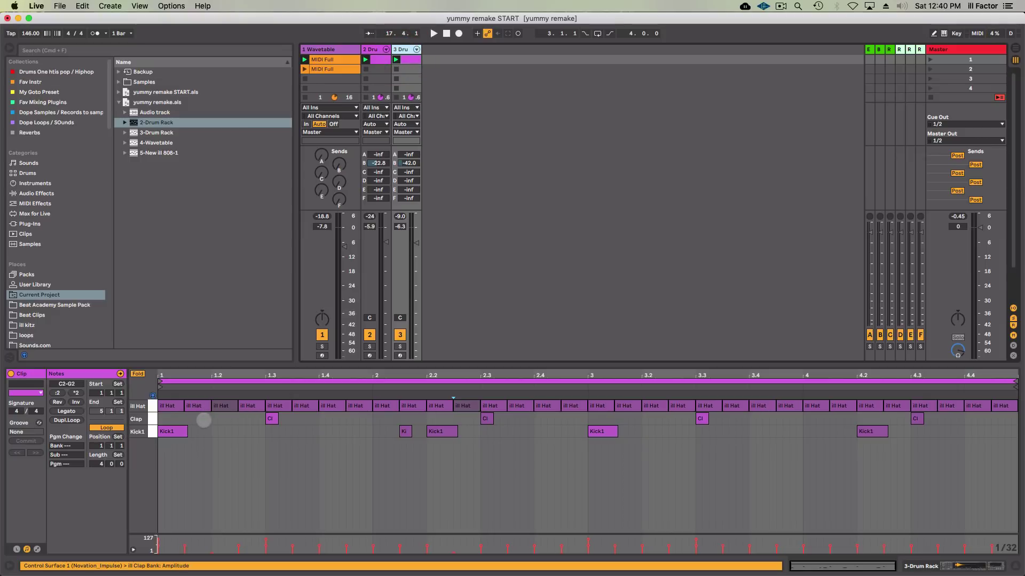
key("shift+Tab")
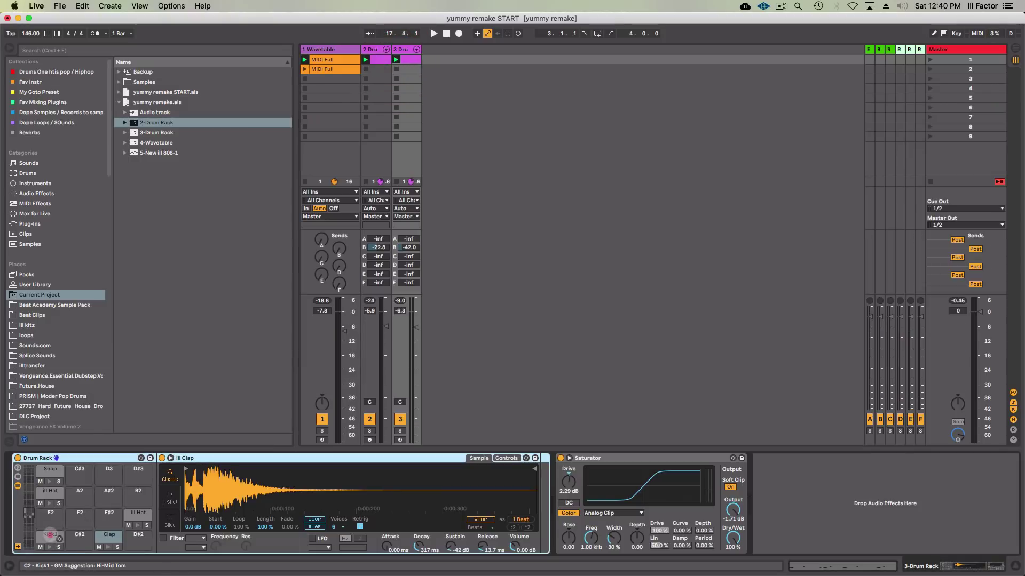
left_click(48, 537)
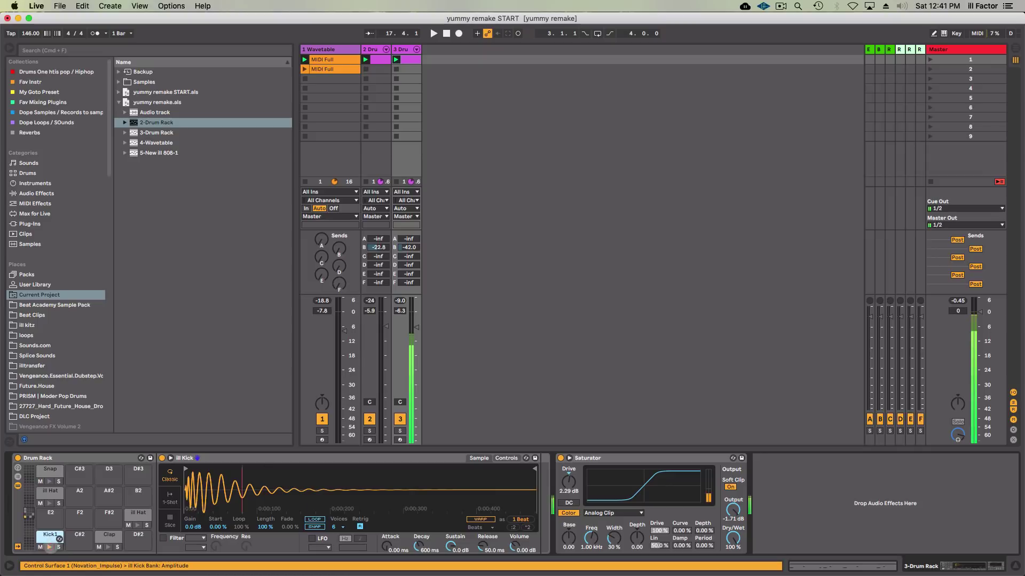
- Audition the Clap pad and set the clap sample's Sustain to about -41 dB
left_click(107, 535)
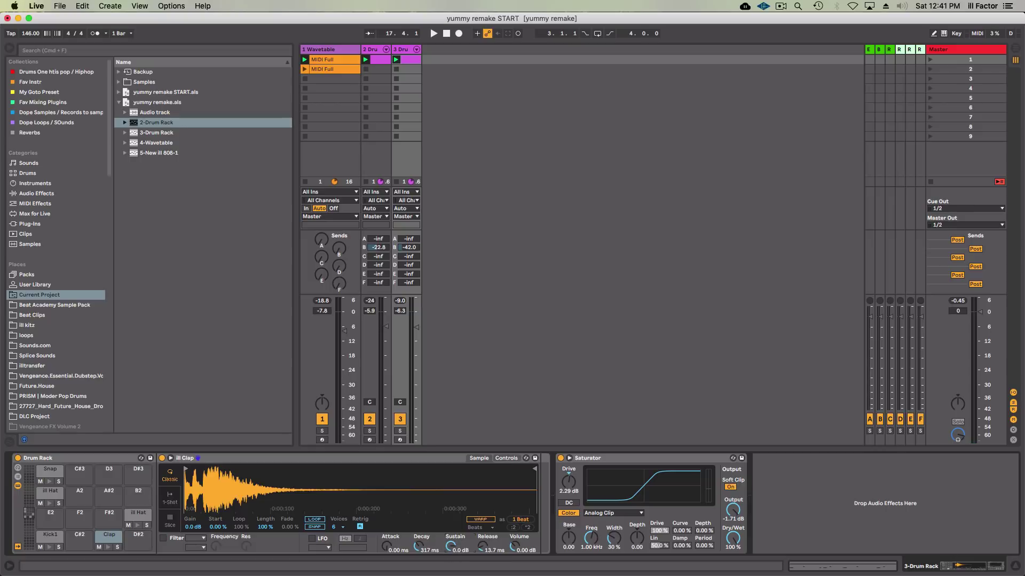
left_click(108, 547)
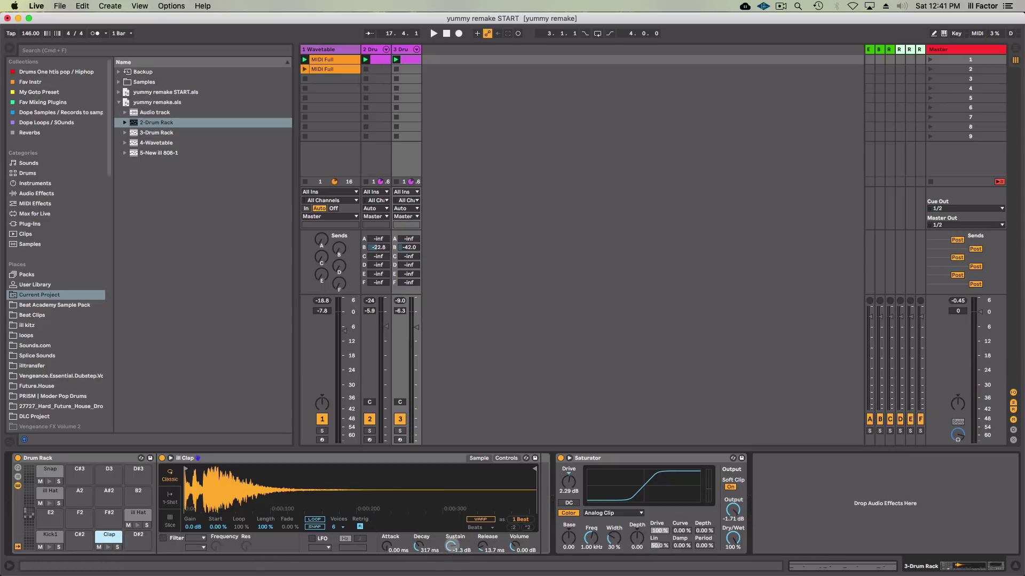
left_click_drag(451, 545, 451, 550)
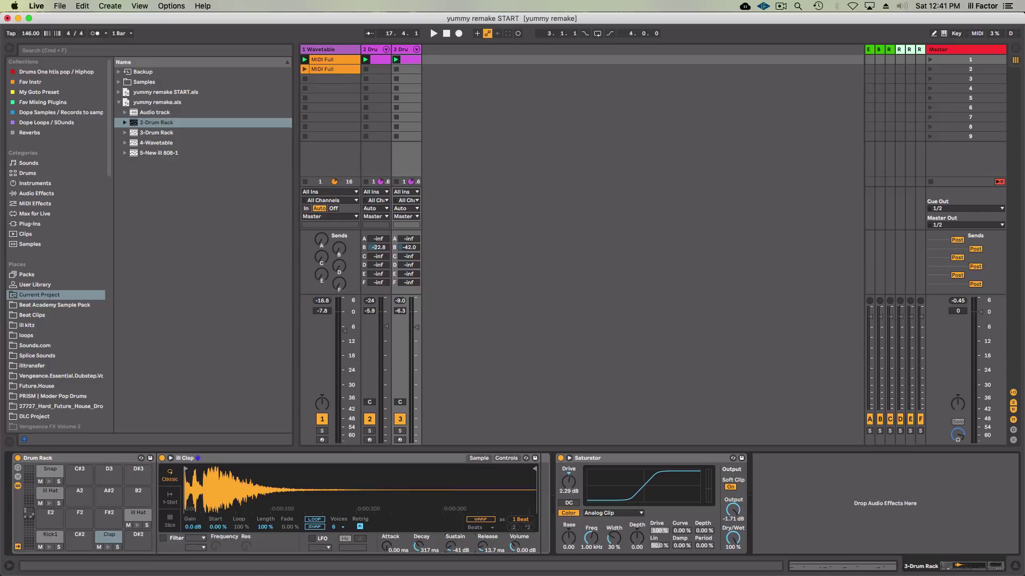
- Lower the clap sample's Sustain to -48 dB, show its Controls view and audition the Clap pad
left_click(106, 547)
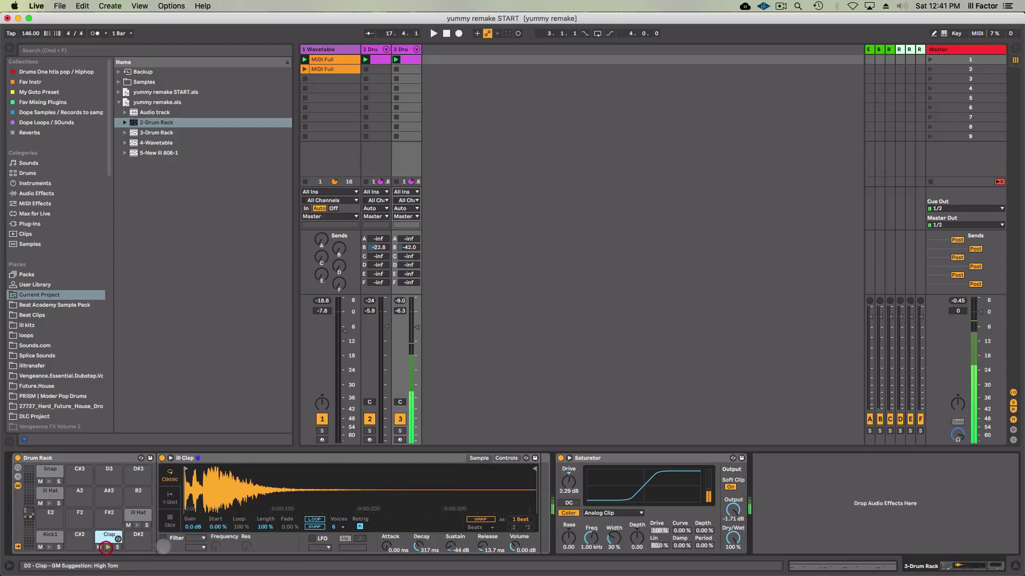
left_click_drag(451, 546, 451, 550)
left_click(421, 547)
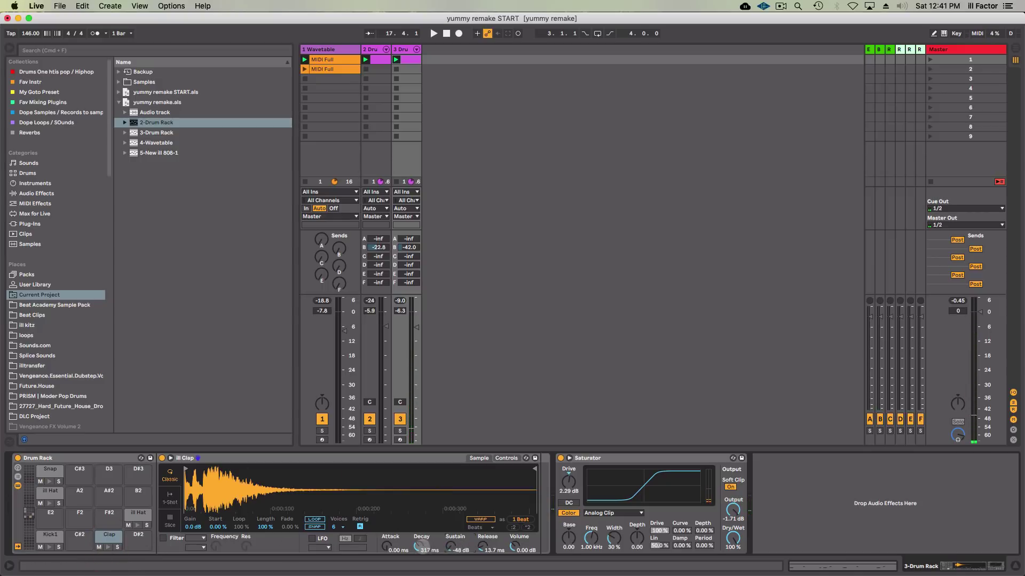
left_click(506, 458)
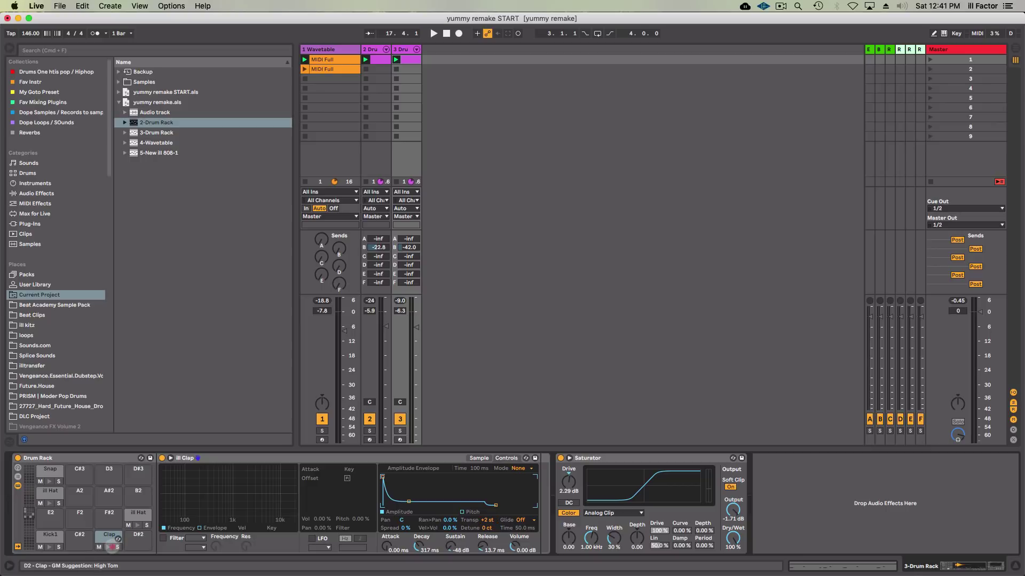
left_click(108, 547)
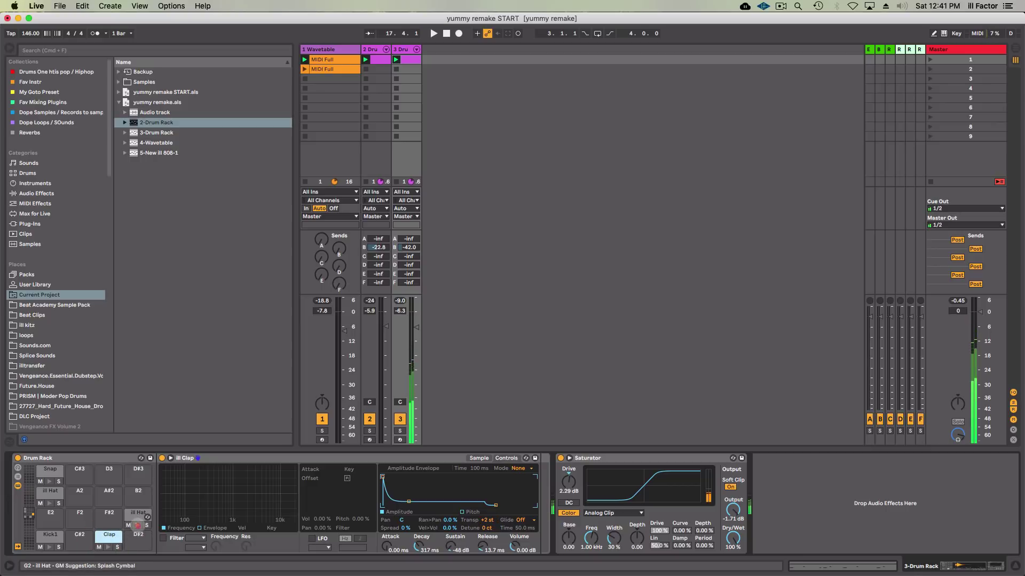
- Audition the two ill Hat pads and show the Controls view of the G#2 hat's sampler
left_click(137, 525)
left_click(39, 499)
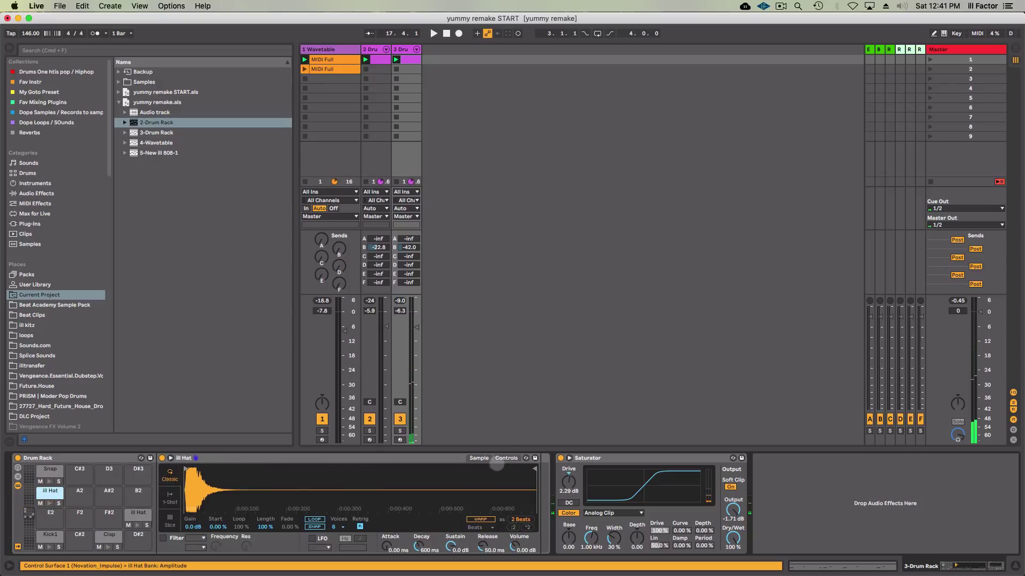
left_click(506, 458)
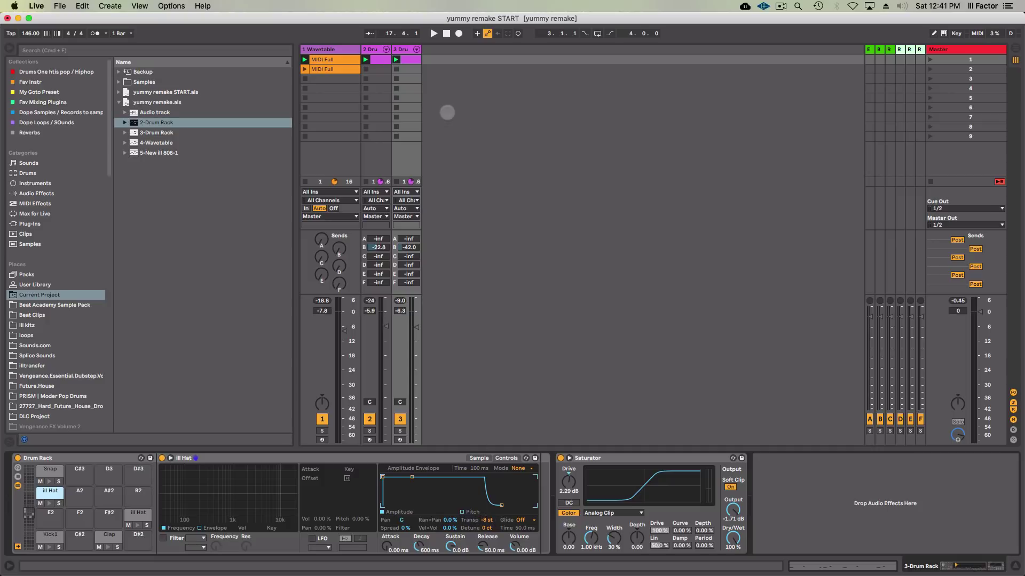
- Review track 3's drum clip, playing it back and inspecting the kick notes at 1.1 and 2.1.3
left_click(412, 59)
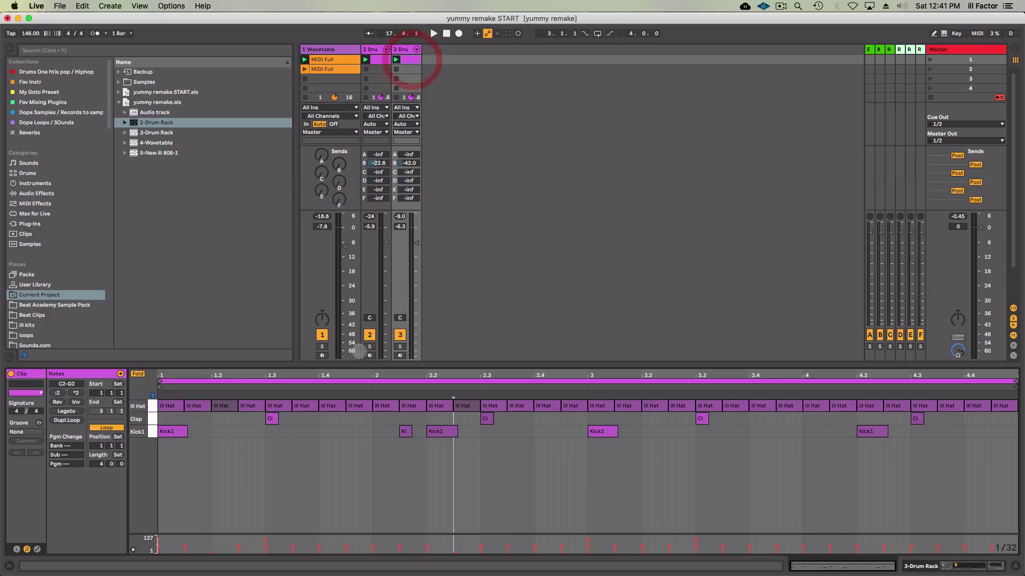
key("space")
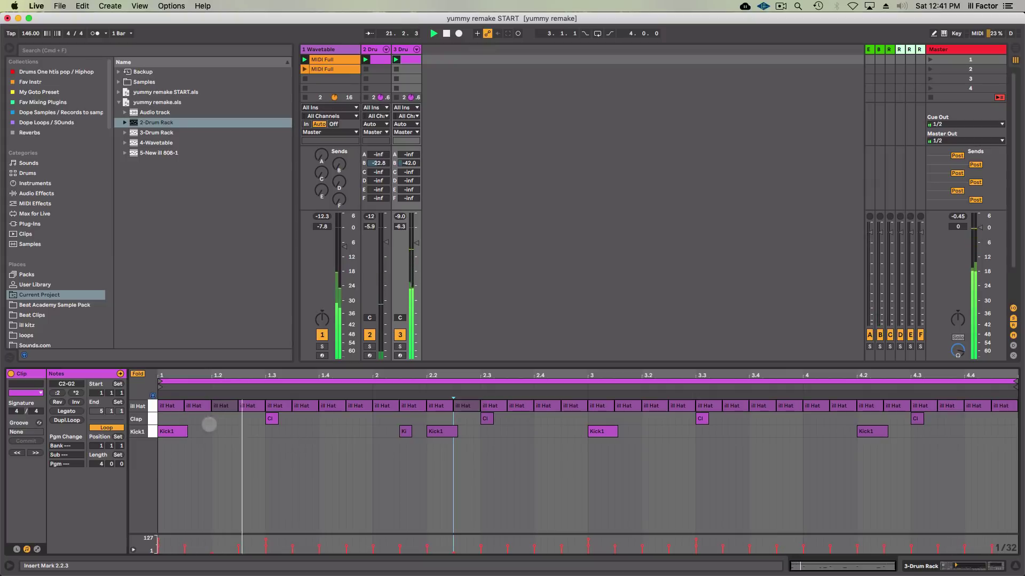
left_click(171, 431)
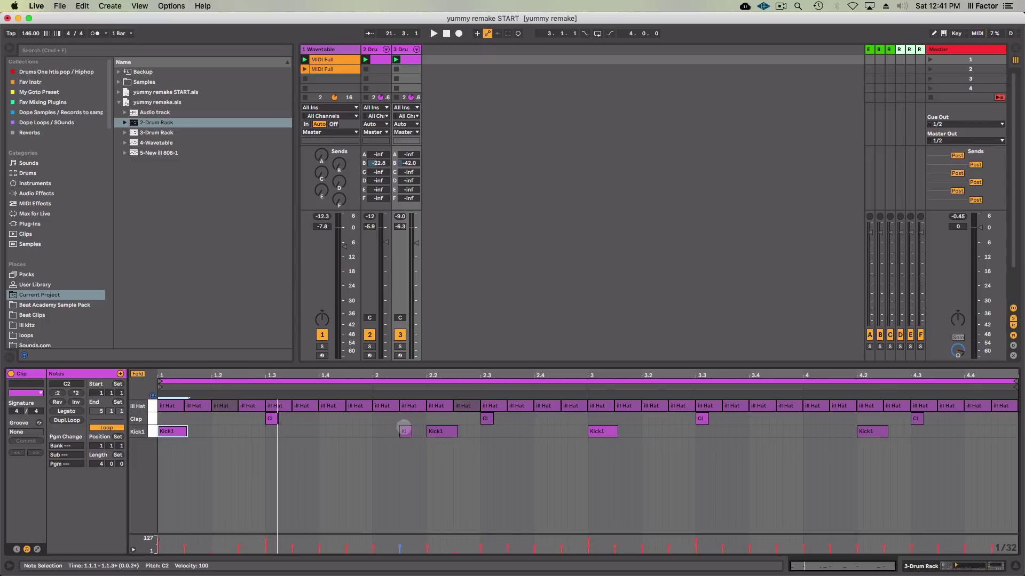
double_click(405, 431)
left_click_drag(405, 383, 450, 398)
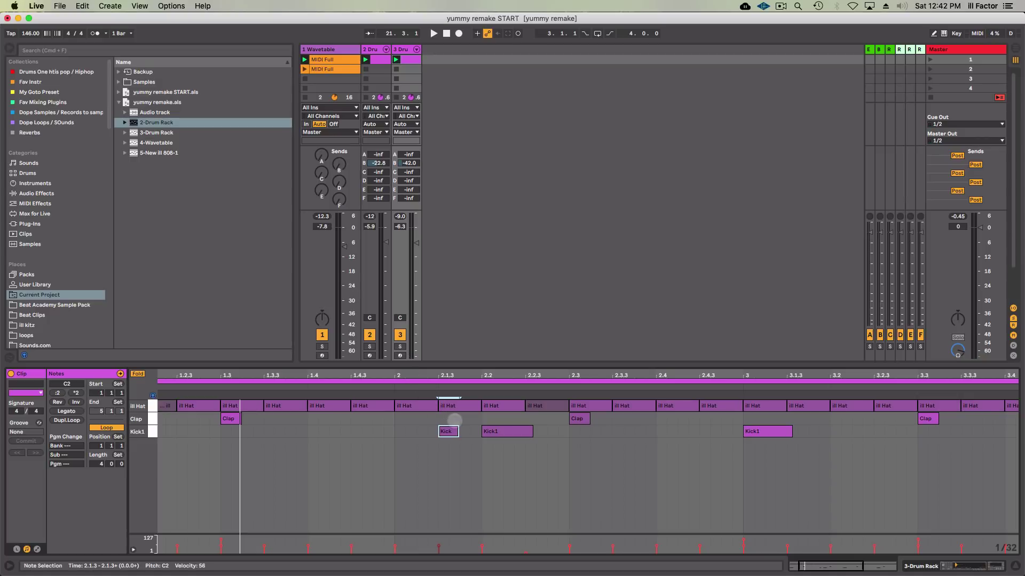
key("space")
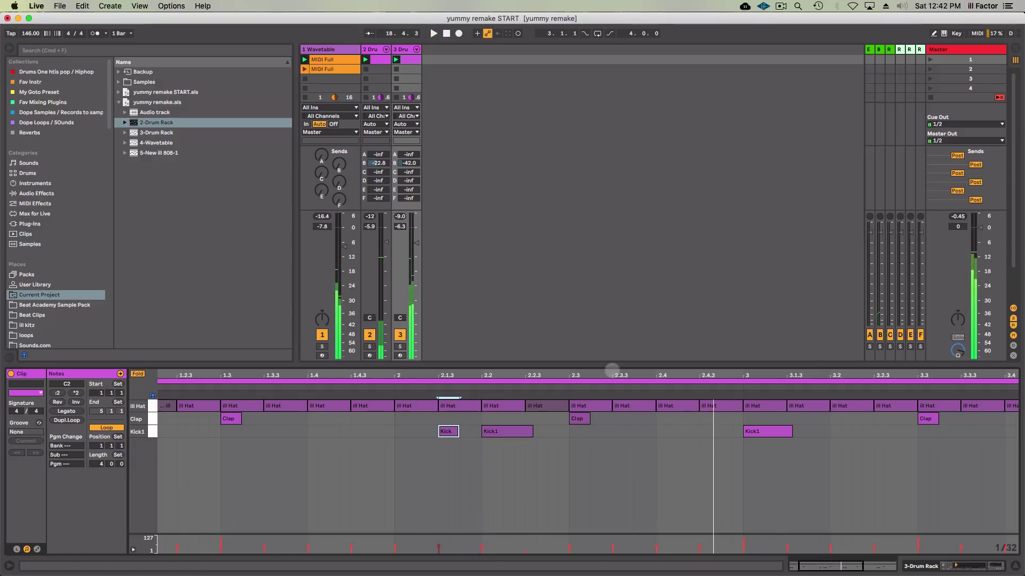
- Unfold the note rows and replace the hat at 1.2 with four 1/32 notes on the G#2 ill Hat row, auditioning the roll
left_click_drag(612, 372, 612, 353)
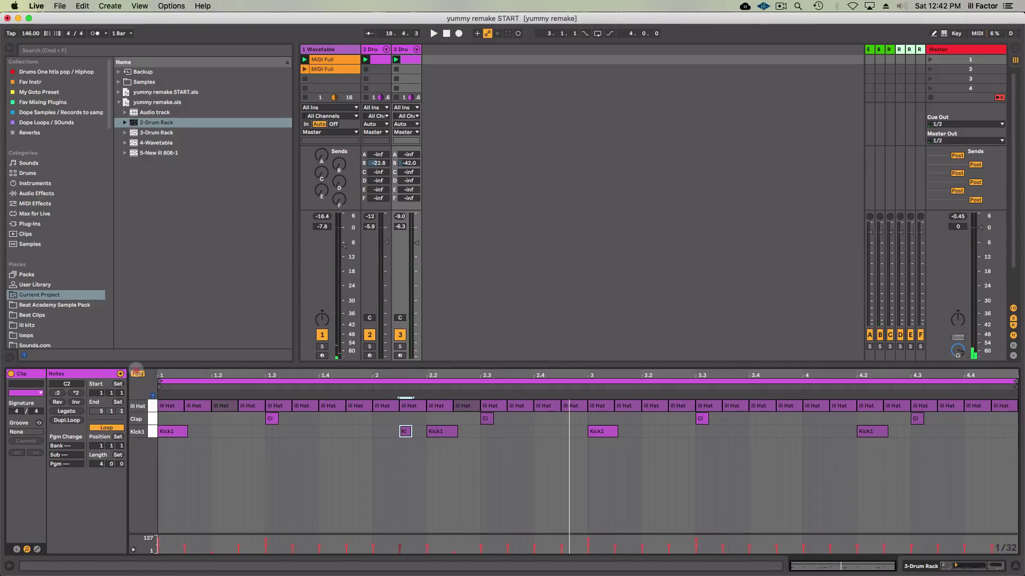
left_click(137, 374)
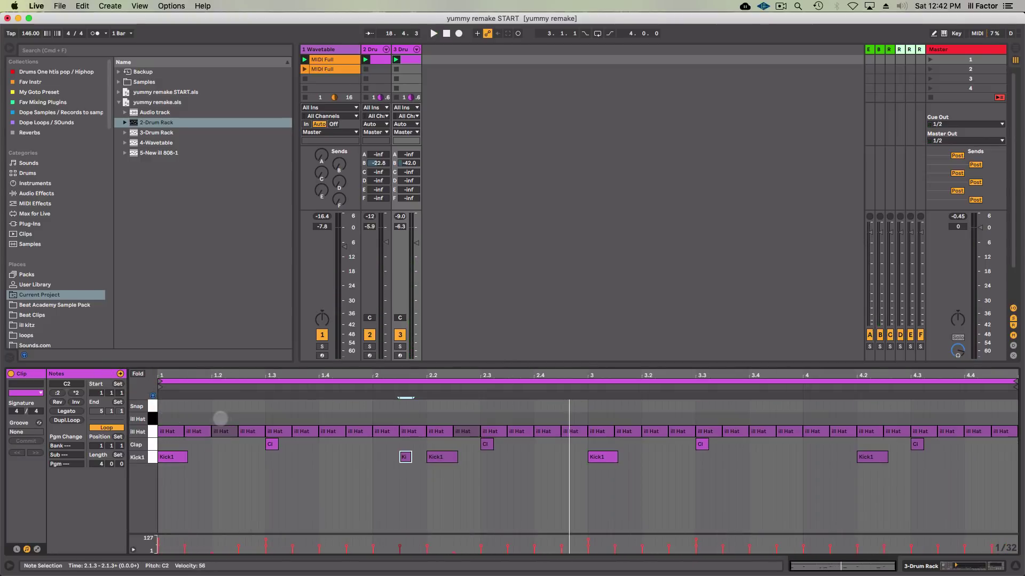
double_click(216, 419)
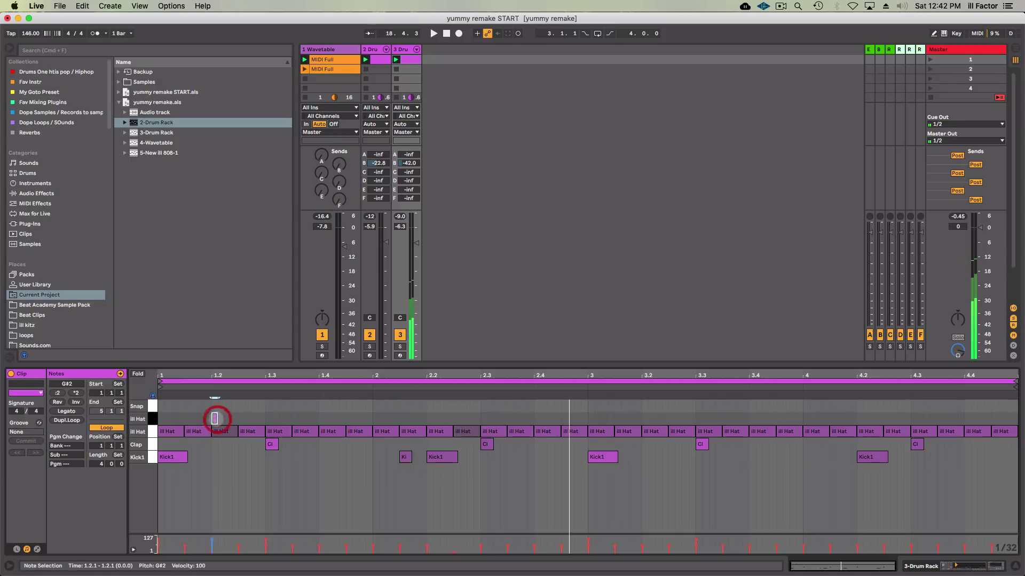
double_click(221, 431)
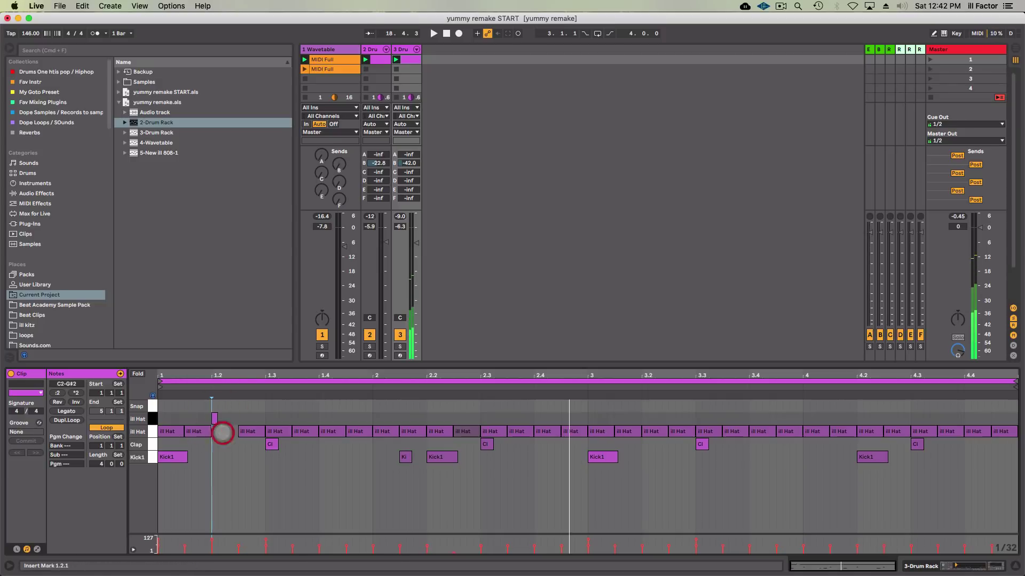
left_click(222, 419)
key("b")
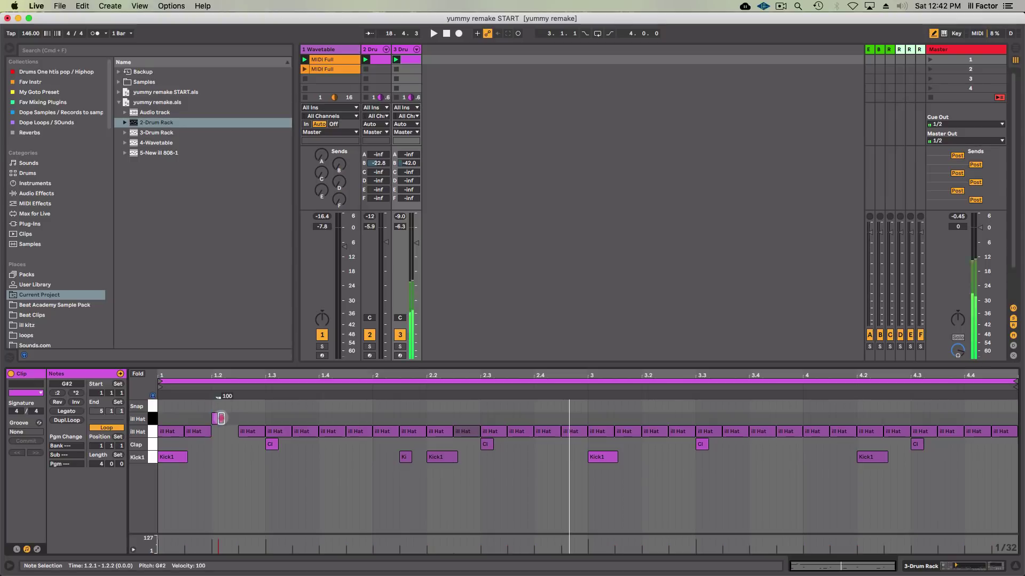
left_click_drag(219, 419, 235, 418)
key("space")
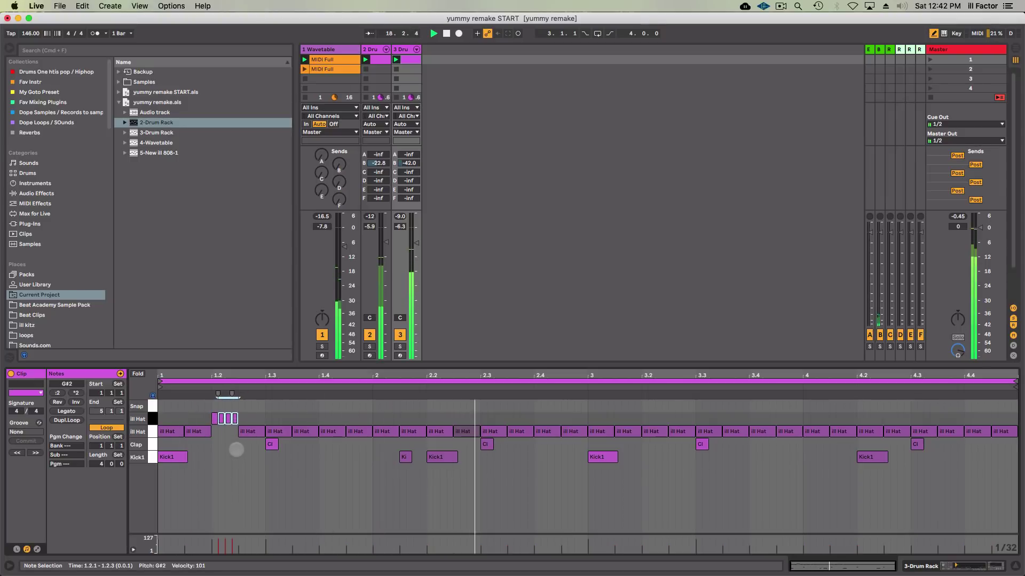
key("space")
- Replace the hat at 2.2.3 with four 1/32 notes on the G#2 ill Hat row and play the pattern
left_click_drag(455, 418, 478, 418)
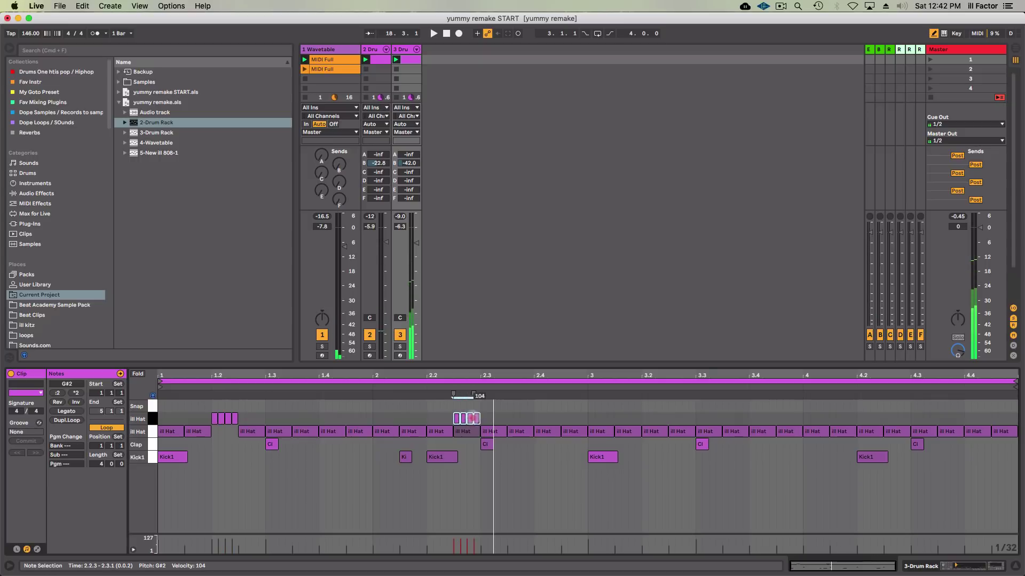
left_click(456, 433)
key("space")
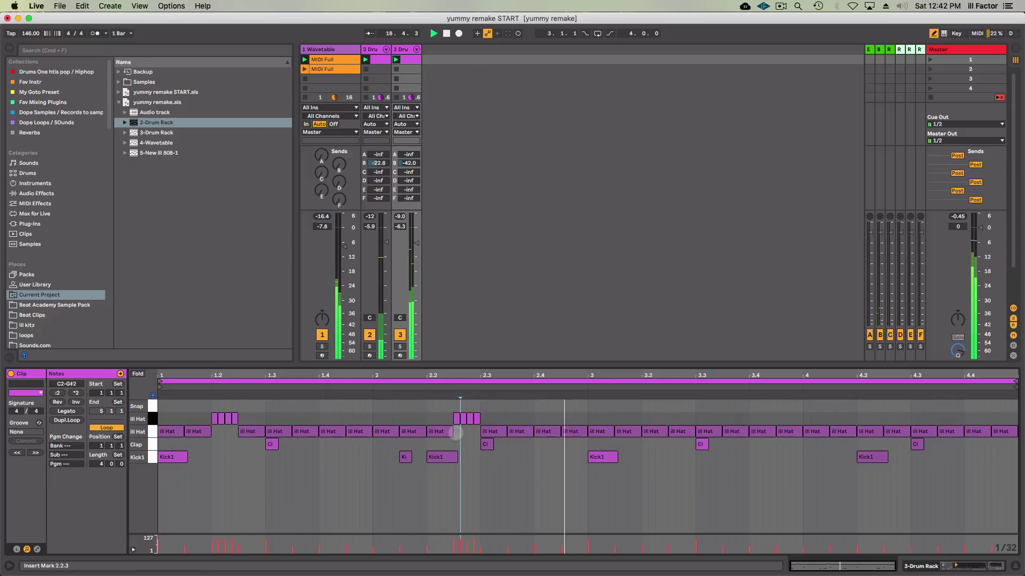
key("space")
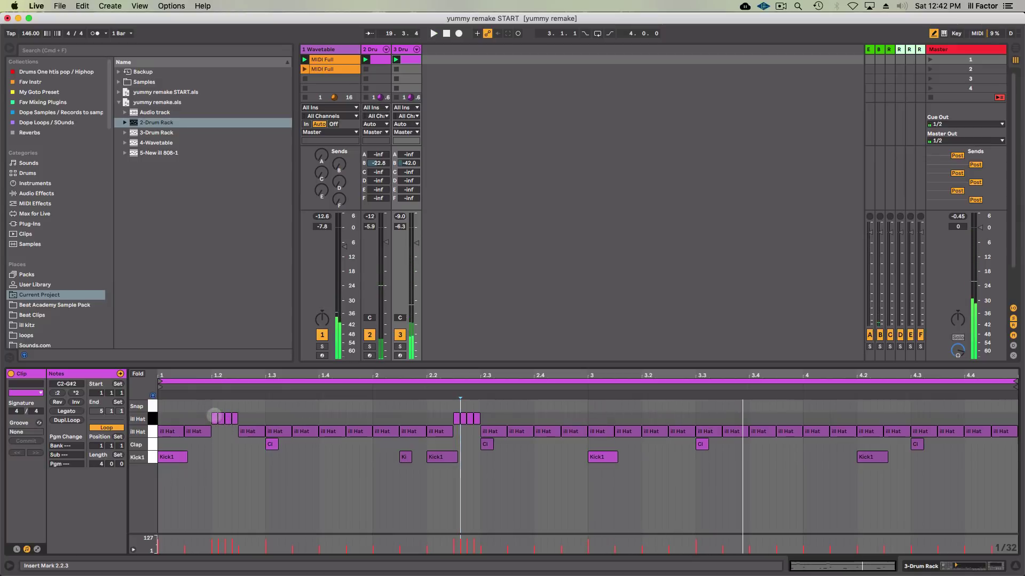
- Try the roll at 1.2 without its first note, restore that note, remove the roll's last note instead and play the pattern
left_click(215, 418)
key("space")
key("space")
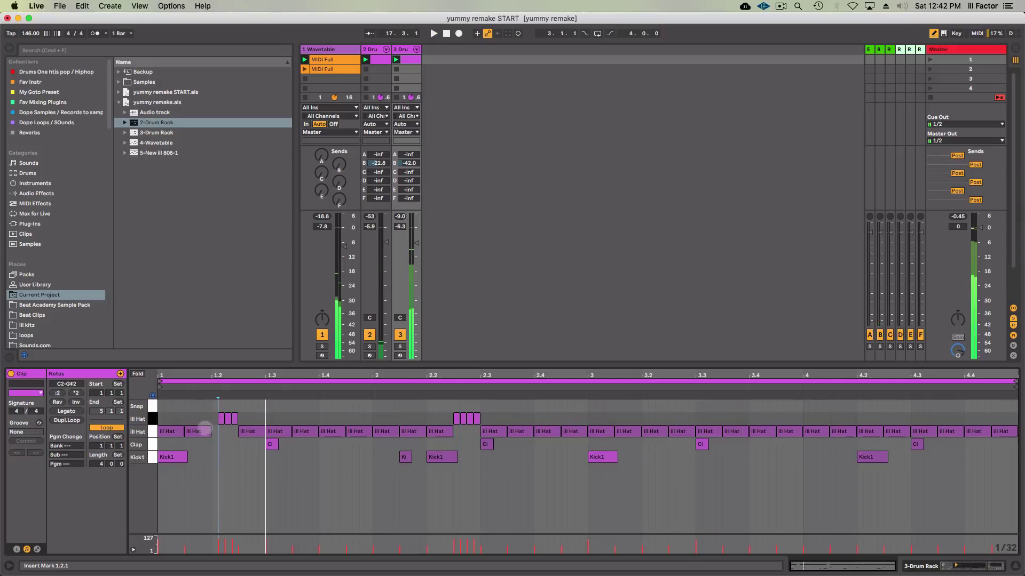
left_click(215, 418)
left_click(233, 418)
key("space")
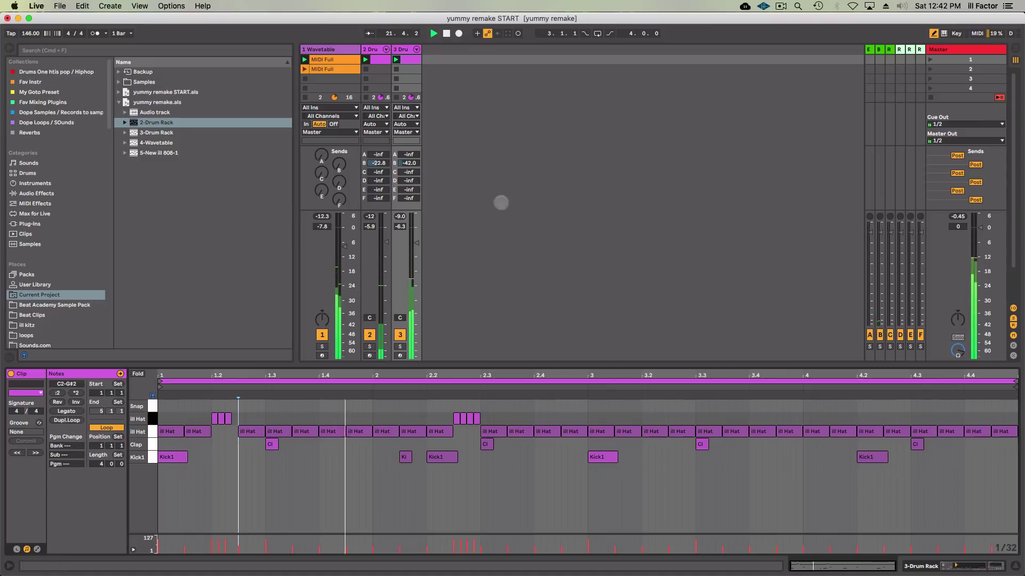
- Show track 3's drum chains, raise the G#2 ill Hat chain's volume to about -16 dB during playback, and hide the chains
left_click(417, 49)
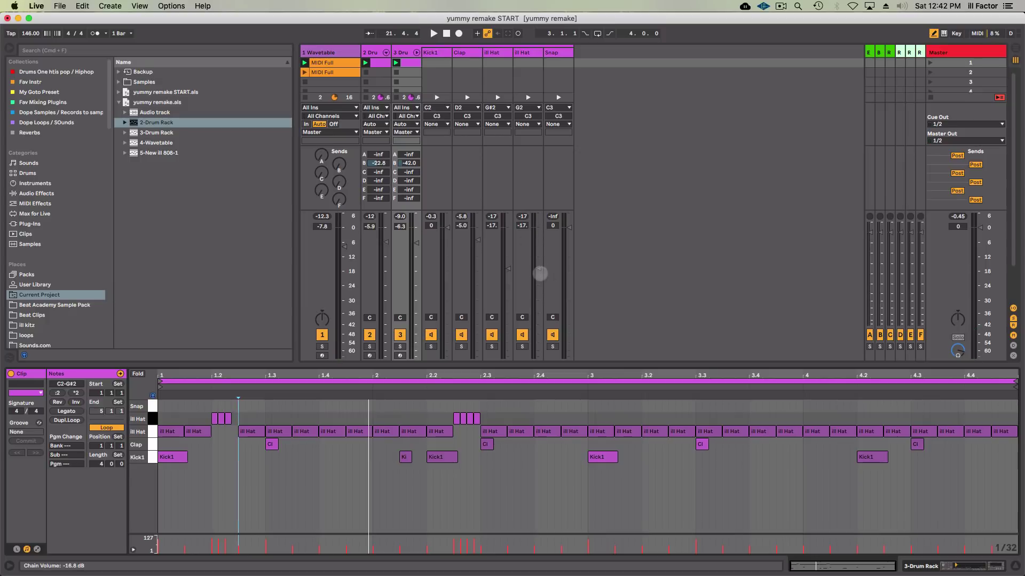
key("space")
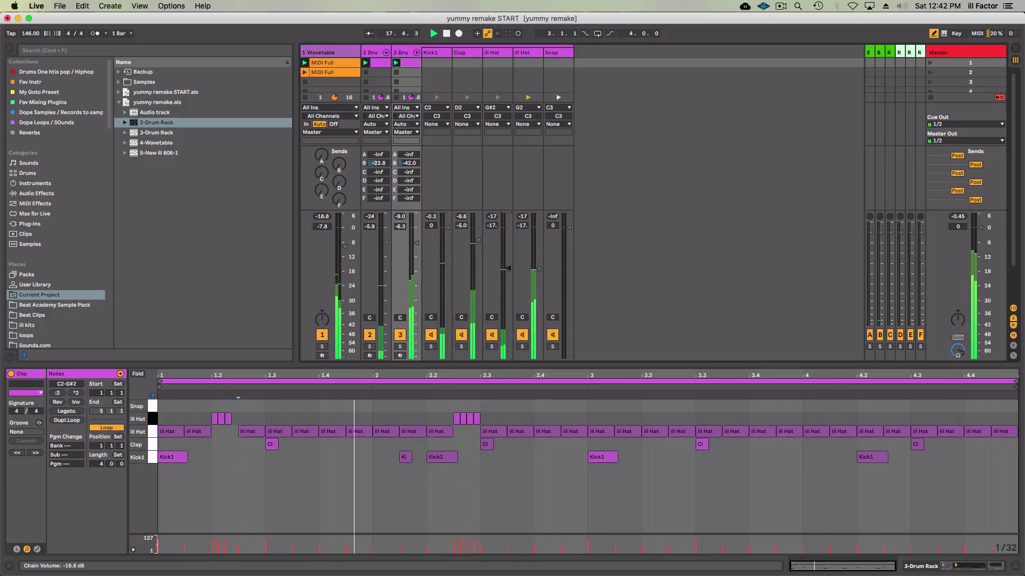
left_click_drag(500, 229, 501, 227)
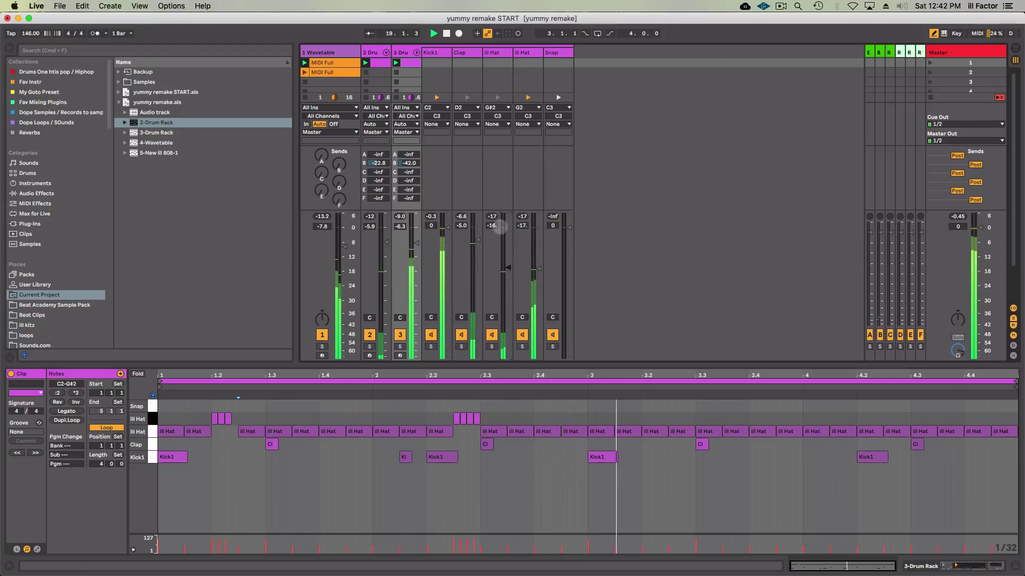
left_click(416, 52)
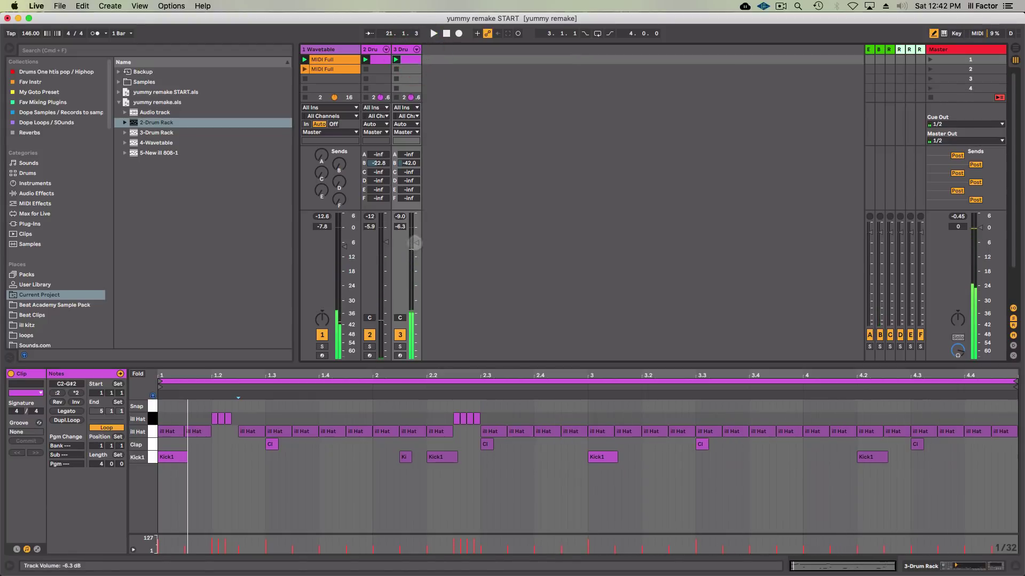
- Set the drum track's Saturator Drive to 3.43 dB and raise track 3's volume to -6.0 dB during playback
key("shift+Tab")
left_click(587, 457)
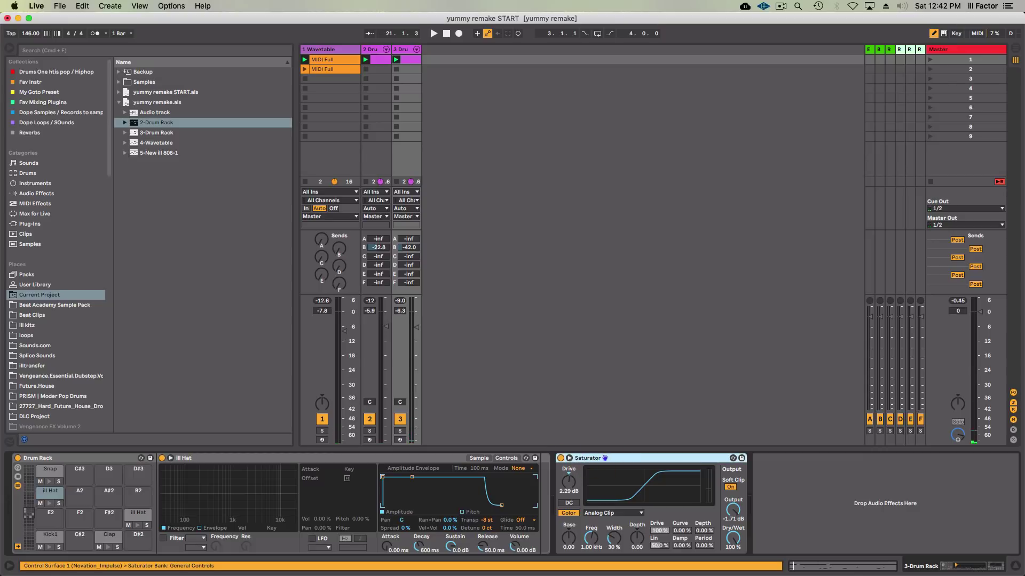
left_click_drag(569, 482, 569, 479)
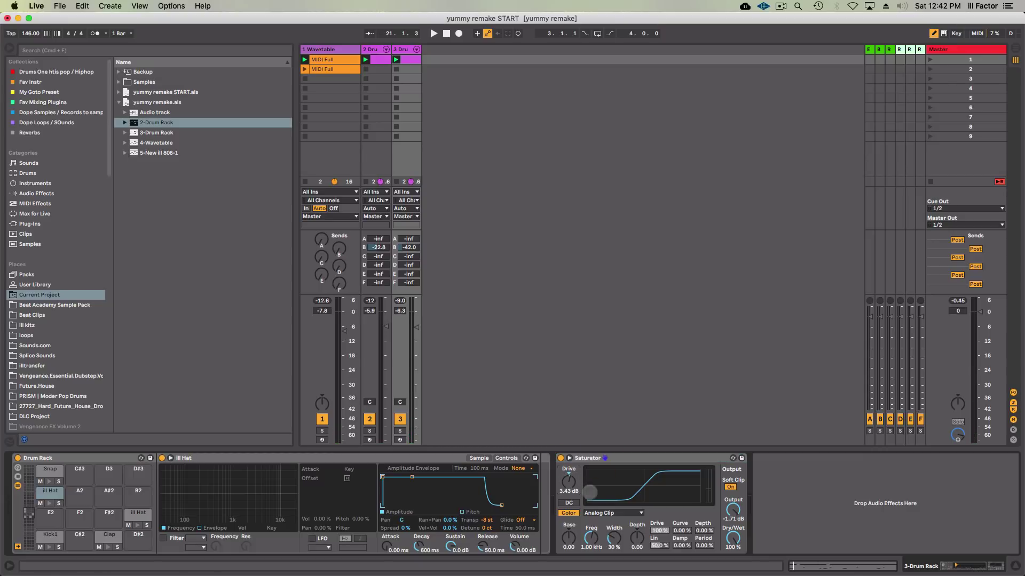
key("space")
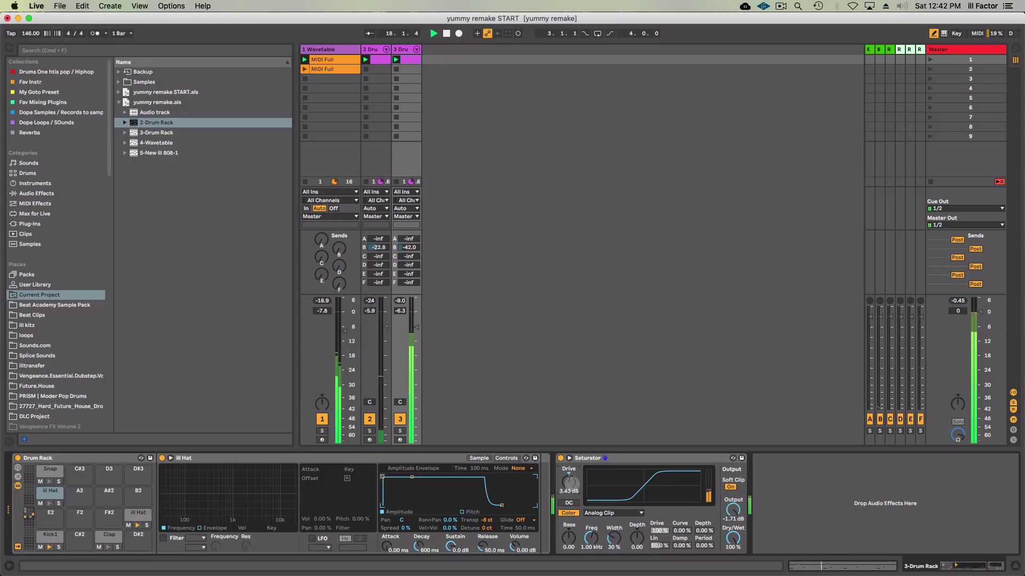
left_click_drag(416, 327, 417, 326)
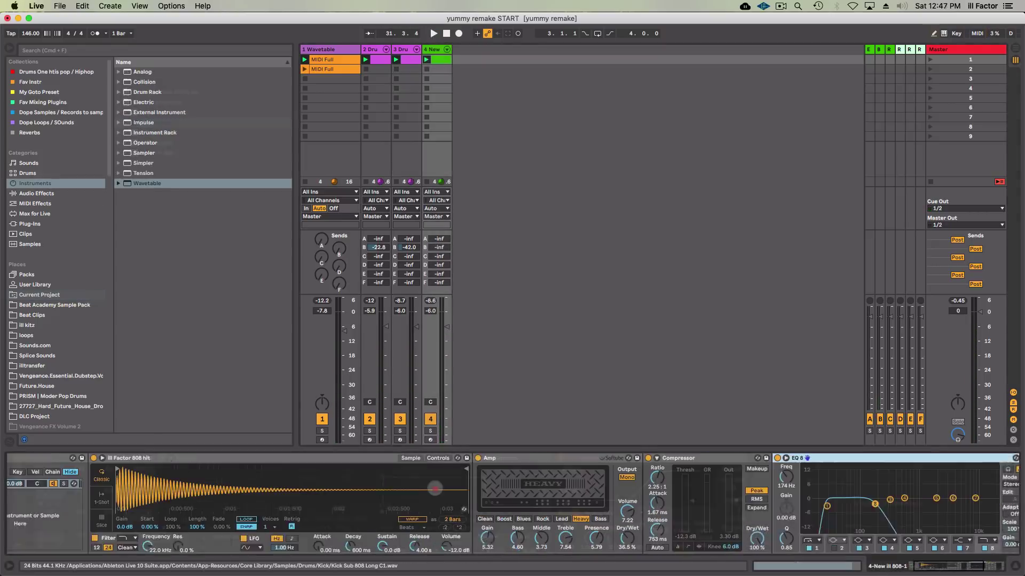
- Set the sidechain source of the 808 track's last Compressor to 3-Drum Rack, tapped at Drum Rack | Kick1 | Pre FX
left_click(437, 488)
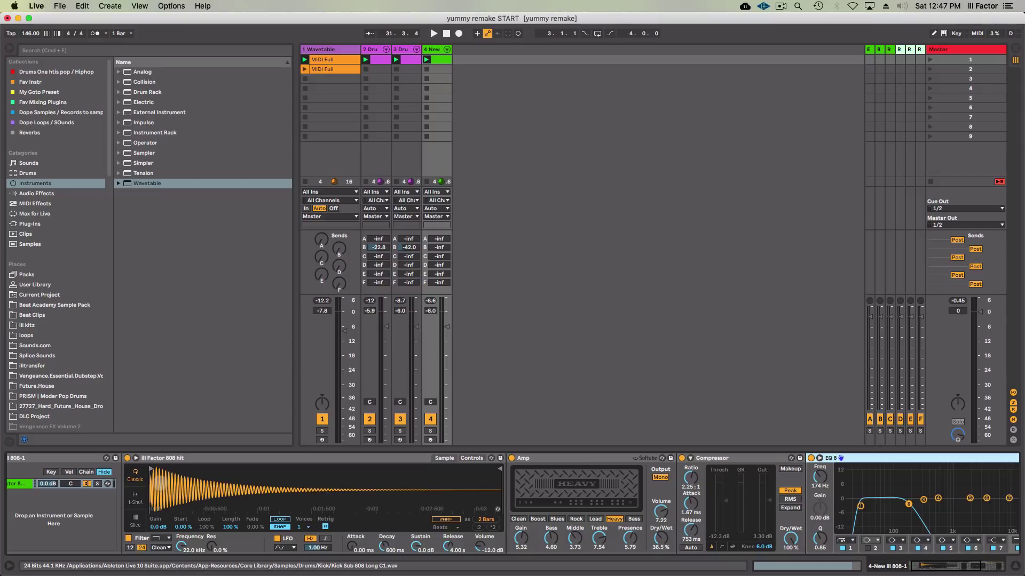
left_click(319, 483)
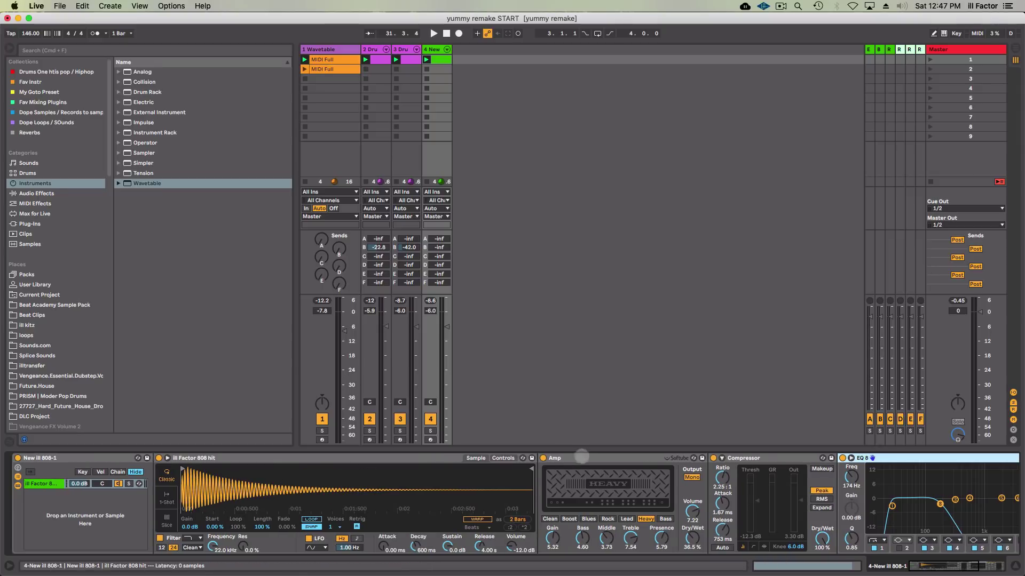
left_click(581, 457)
left_click_drag(702, 498, 546, 505)
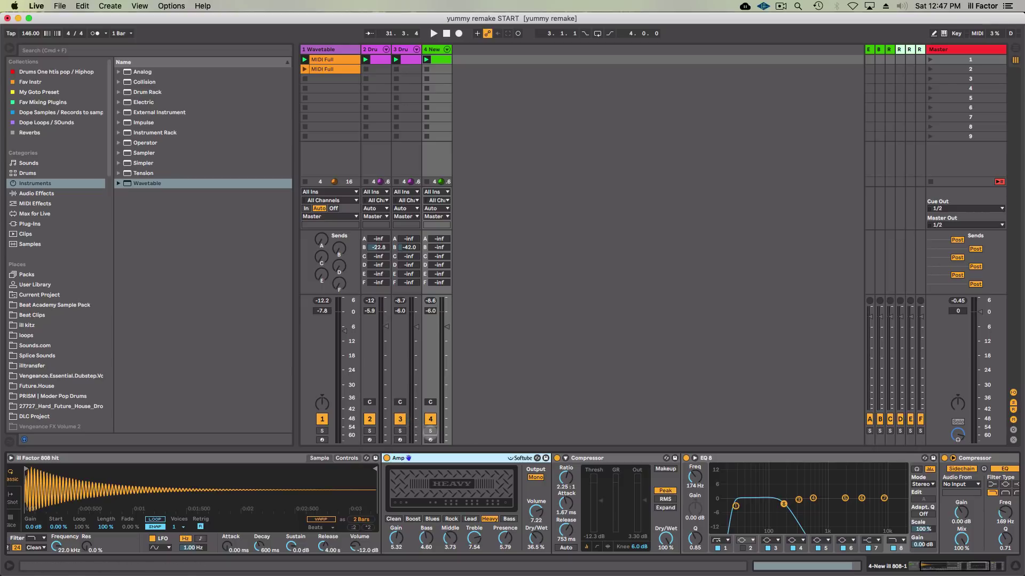
scroll(772, 506, "right", 5)
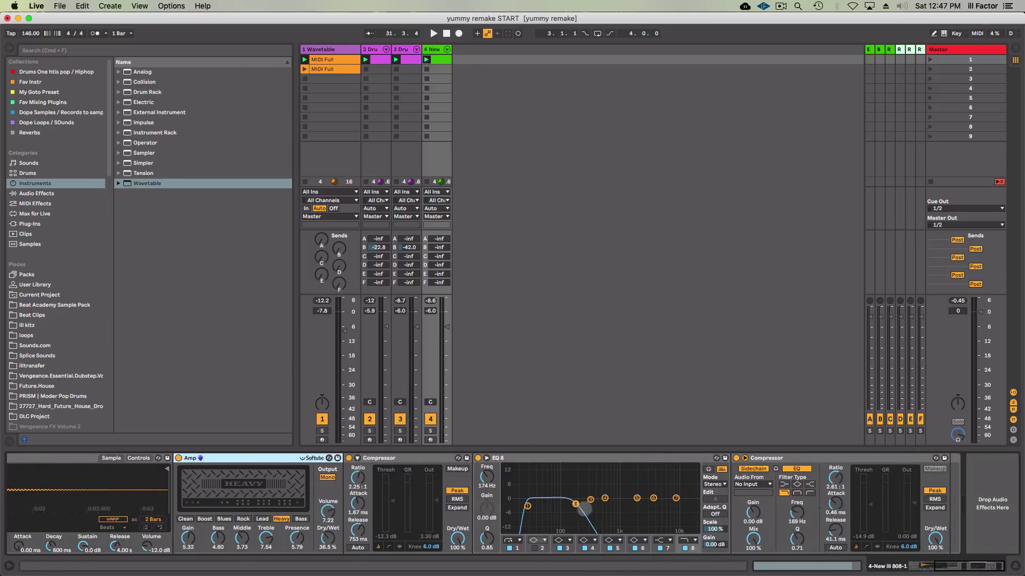
left_click(760, 484)
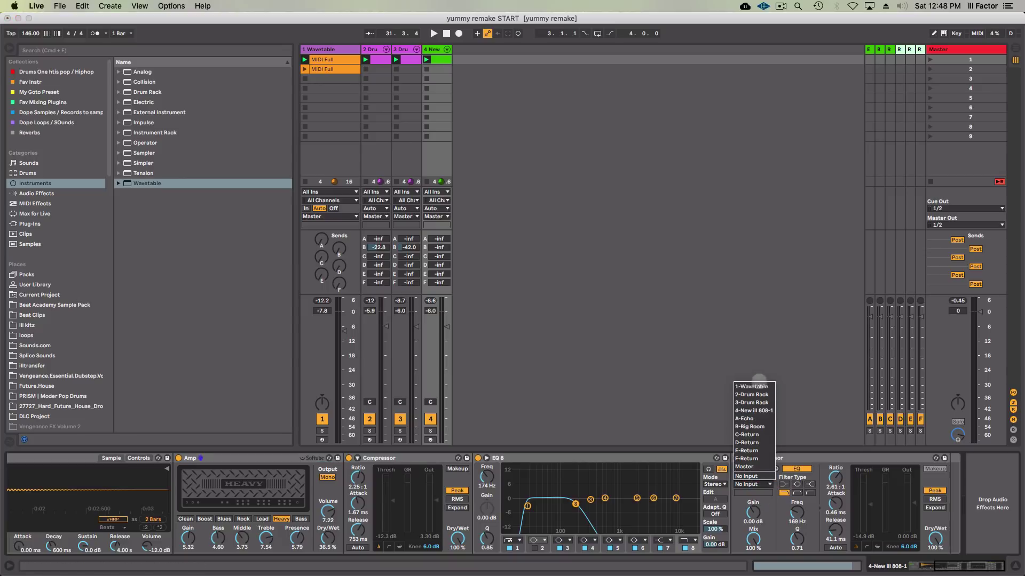
left_click(761, 403)
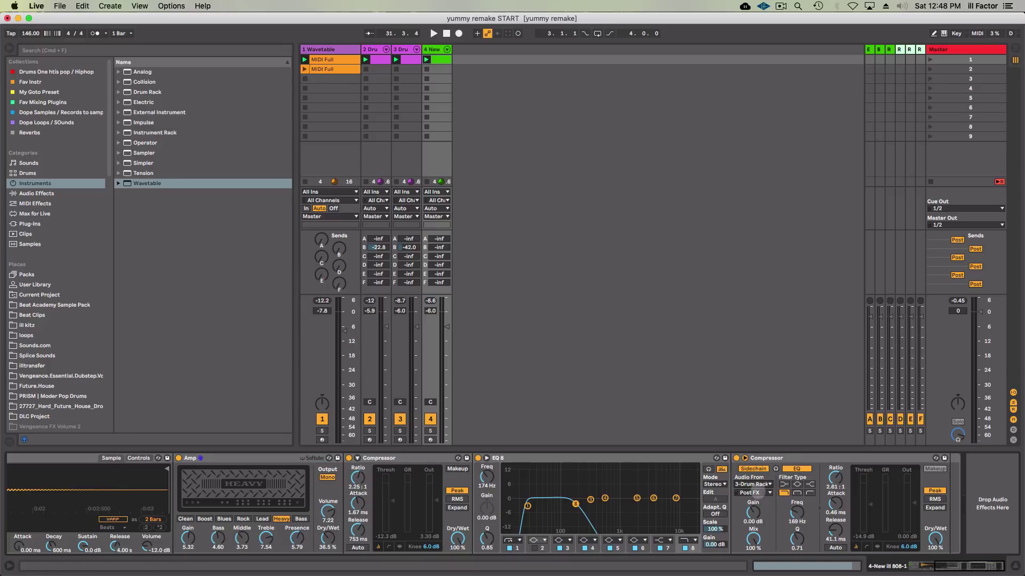
left_click(757, 492)
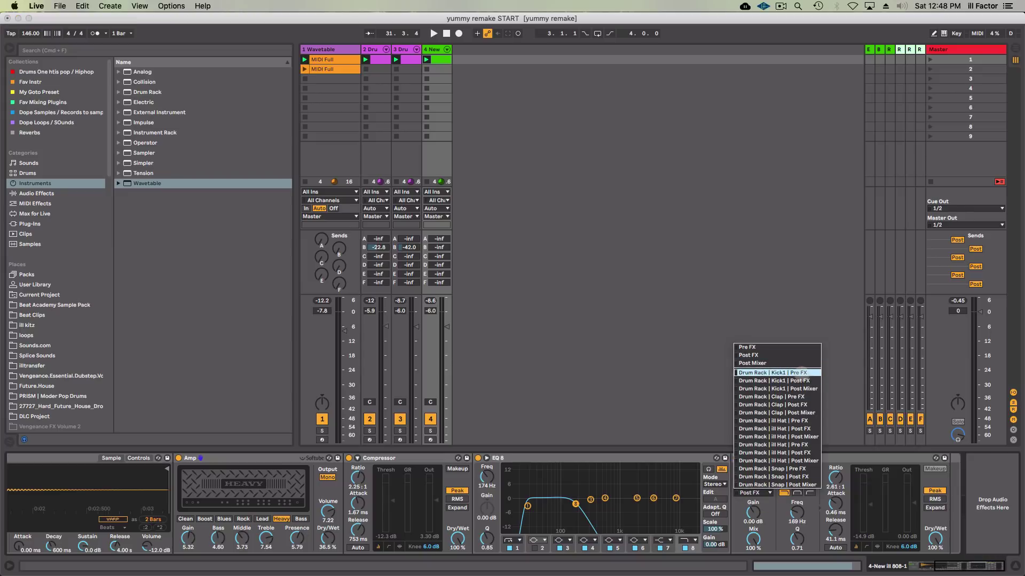
left_click(801, 373)
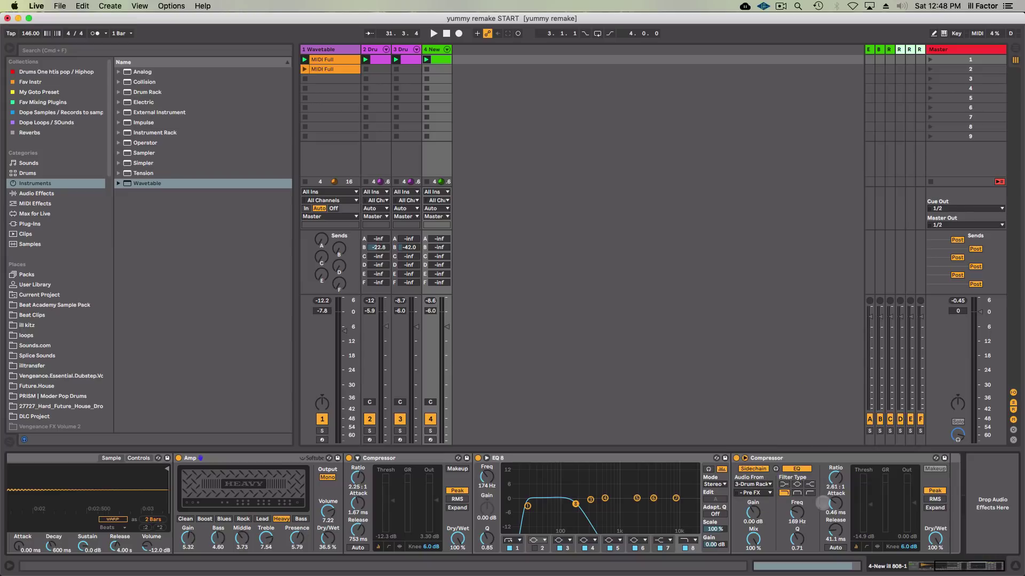
- Open the 808 track's first clip for note editing, add a 1/16 G3 note at 1.1.1 and play it
key("space")
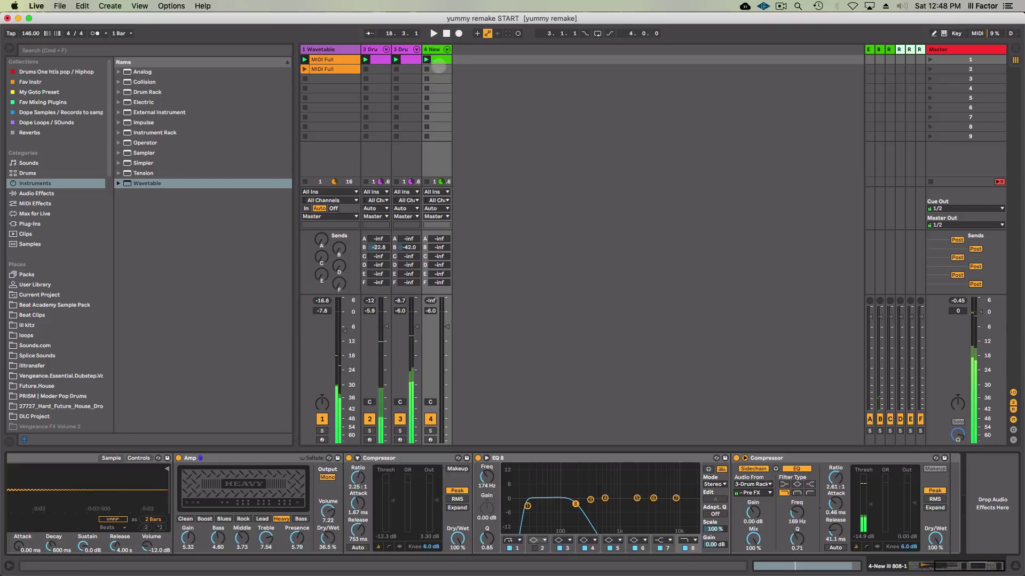
left_click(440, 59)
double_click(440, 59)
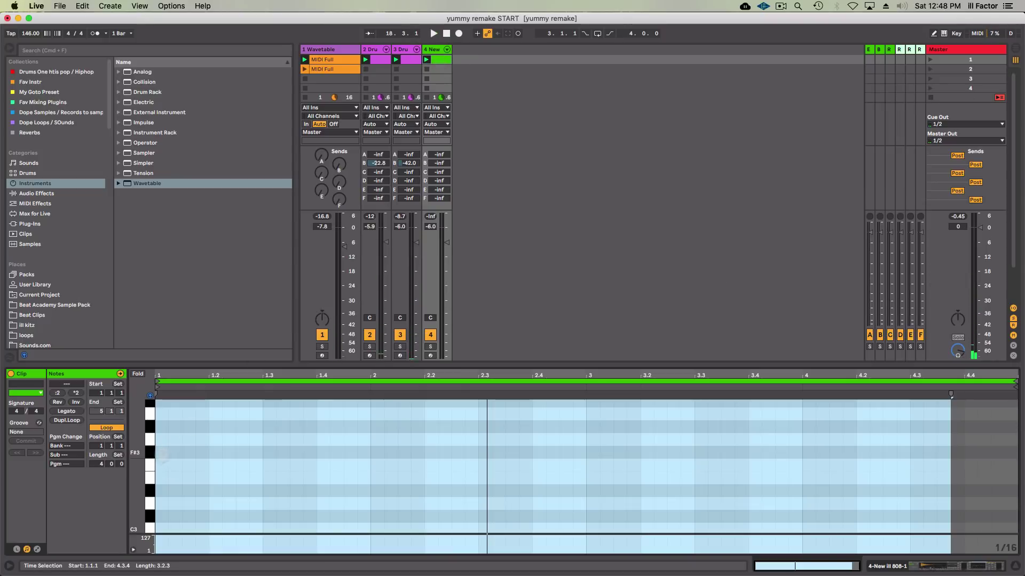
double_click(161, 439)
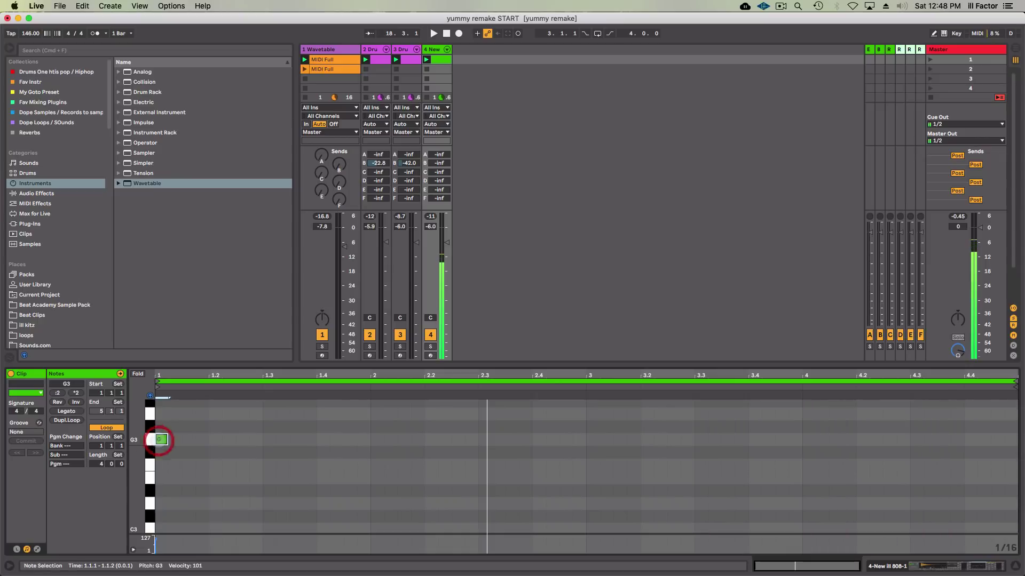
key("space")
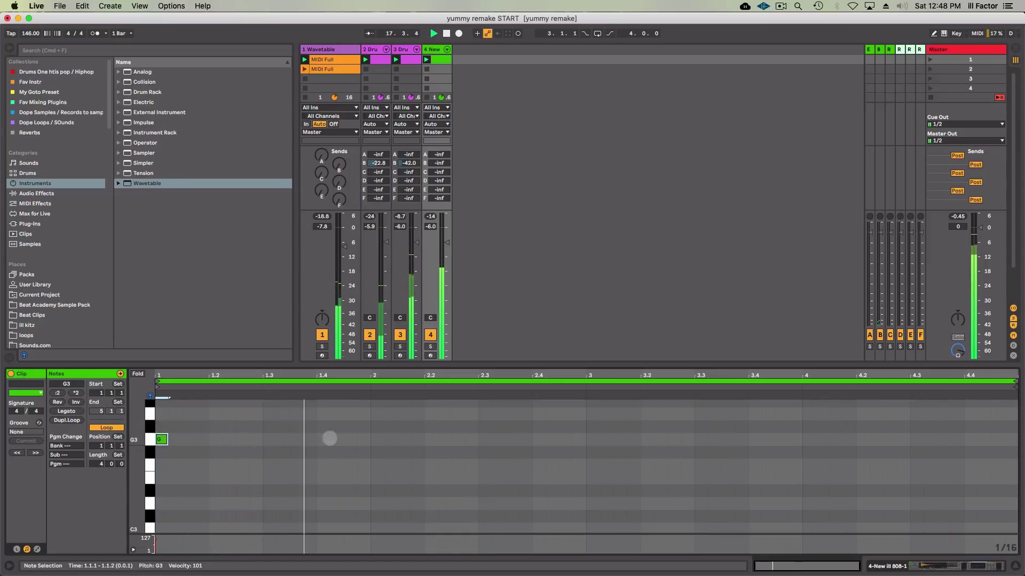
- Add 1/16 G3 notes at 2.2.1 and 2.3.3 and an A3 note at 3.1.1 in the 808 clip, checking them by playback
double_click(430, 439)
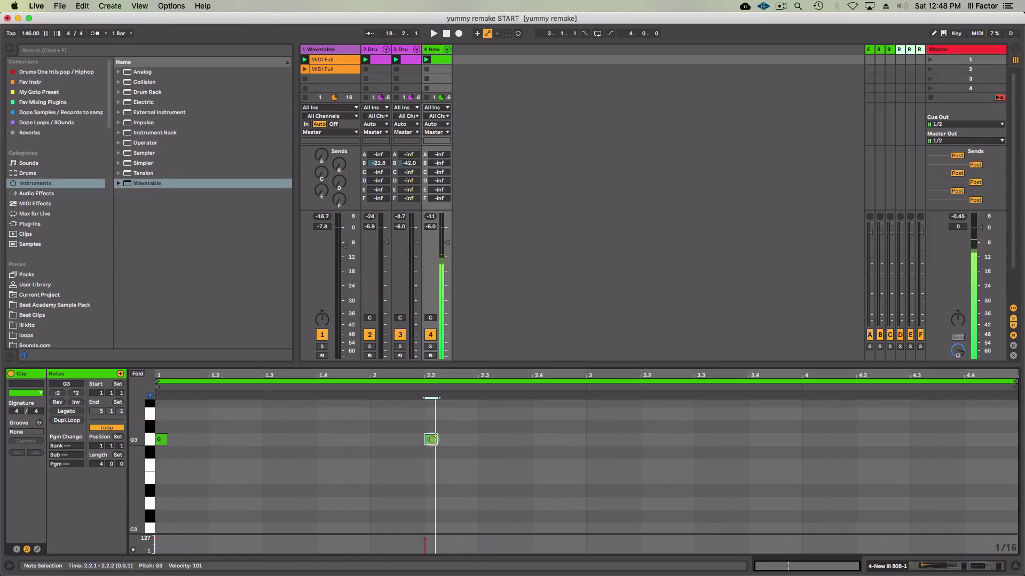
key("space")
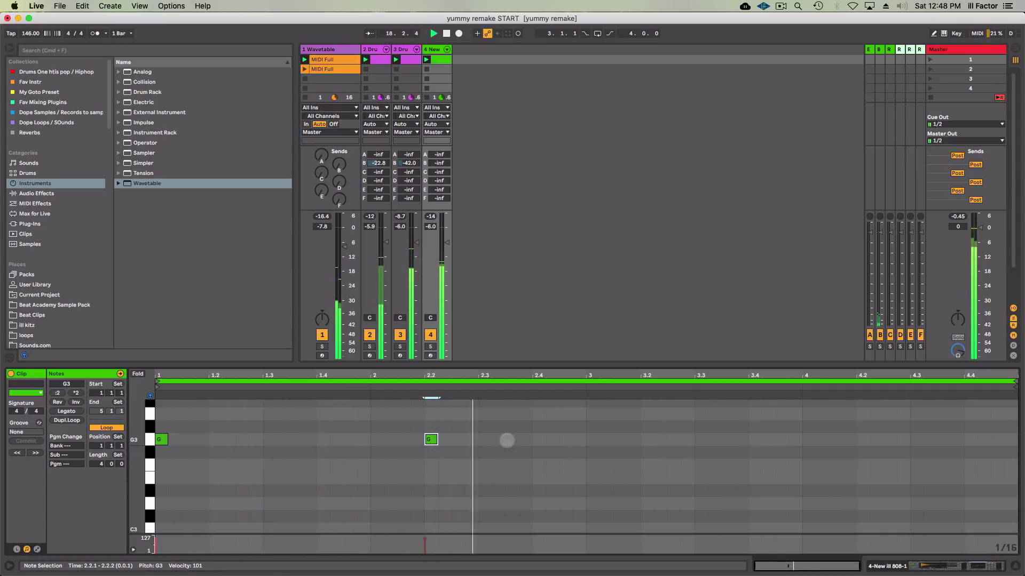
double_click(511, 439)
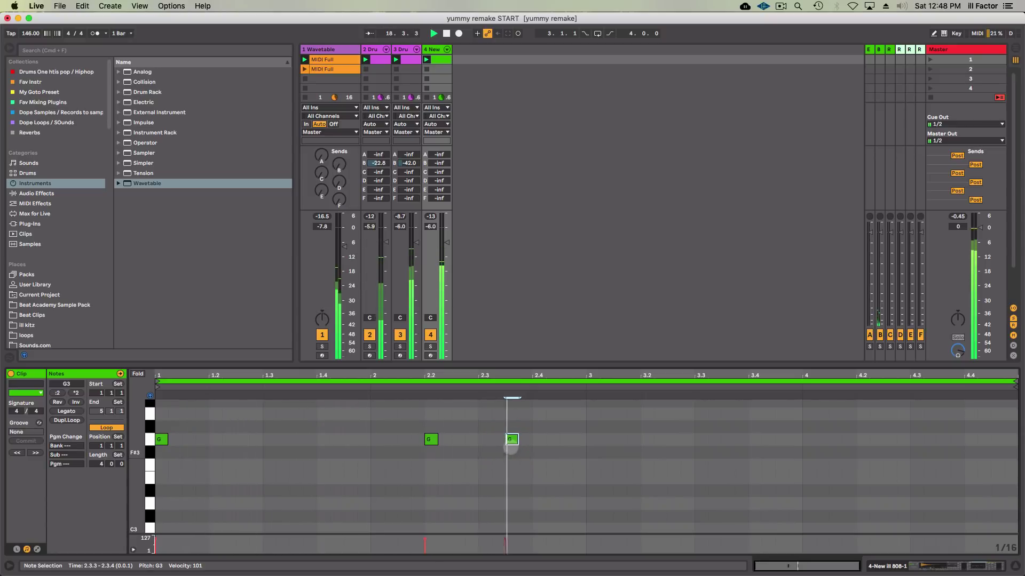
double_click(593, 413)
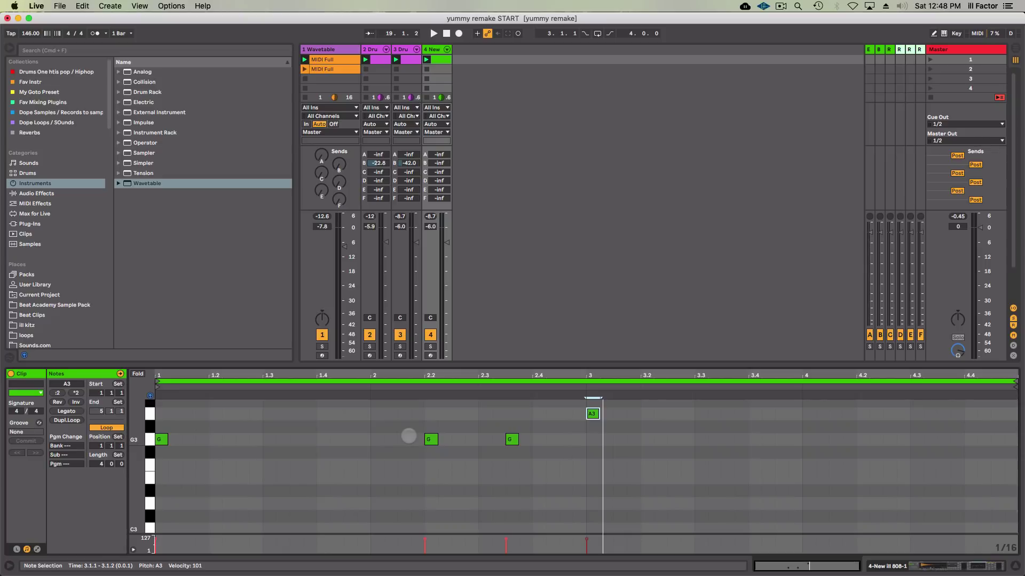
key("space")
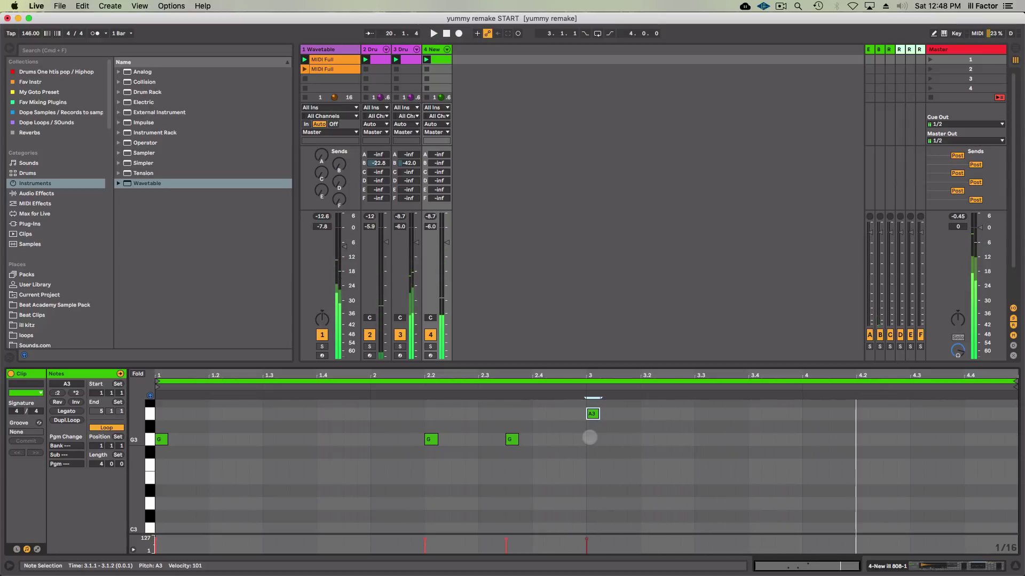
- Add 1/16 C#3 notes at 4.2.1 and 4.3.3 in the 808 clip and play the pattern
key("space")
double_click(863, 491)
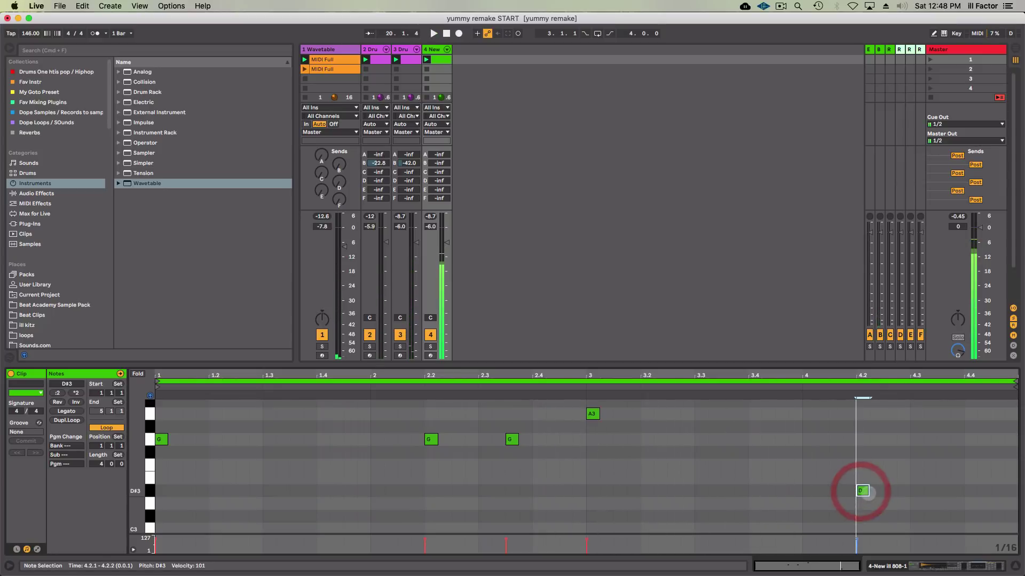
key("Down")
key("Down")
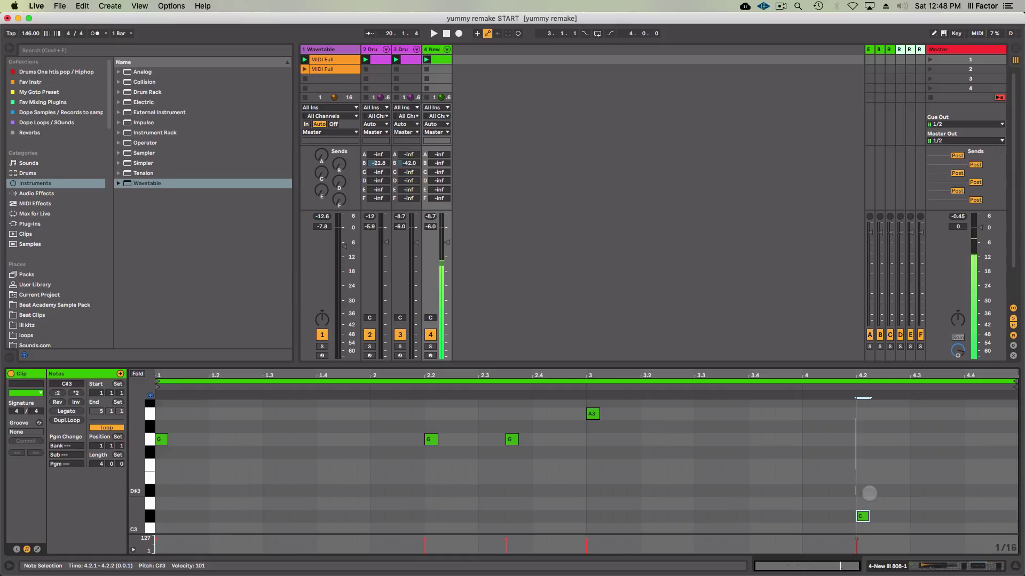
key("space")
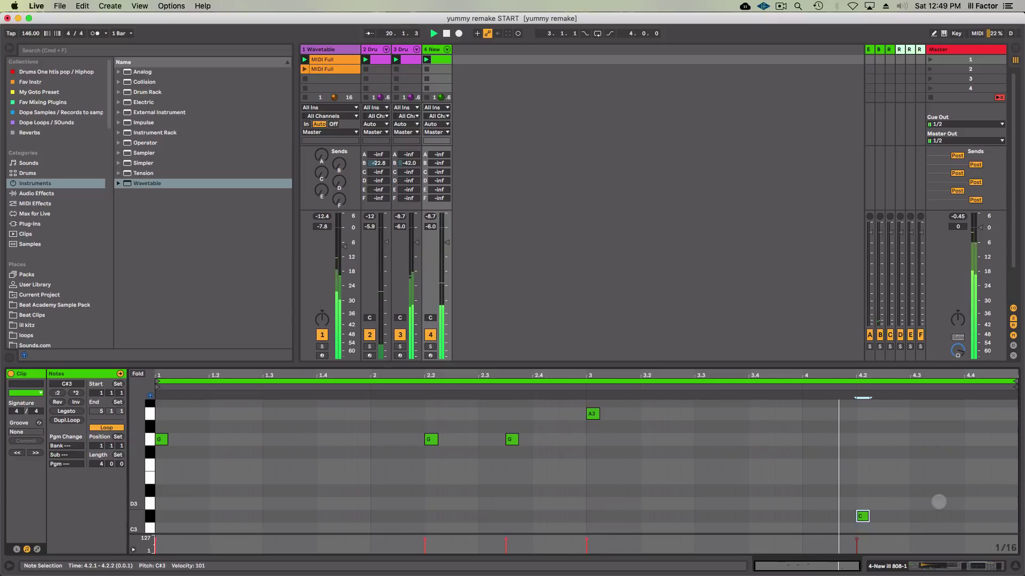
left_click(937, 517)
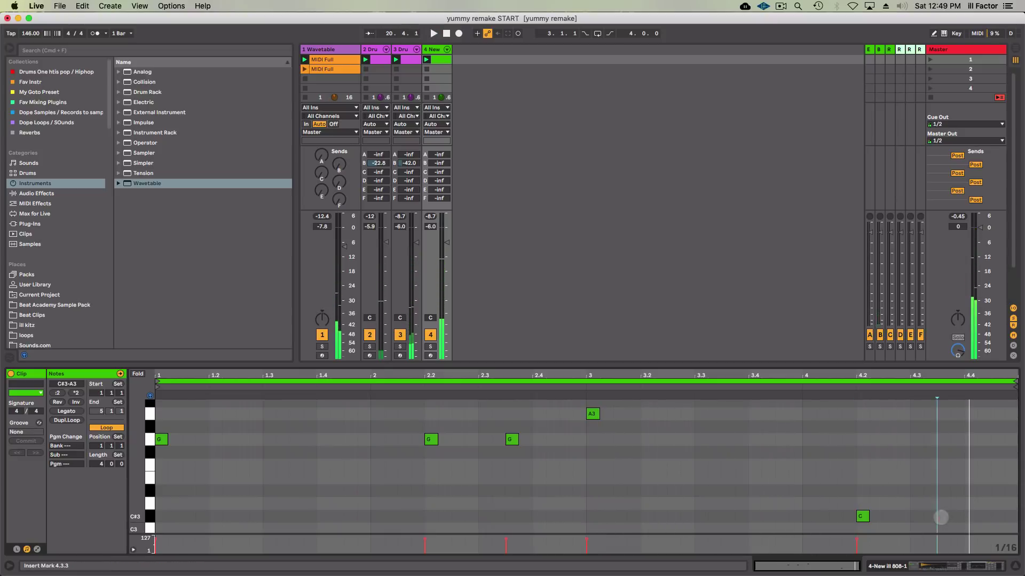
double_click(941, 517)
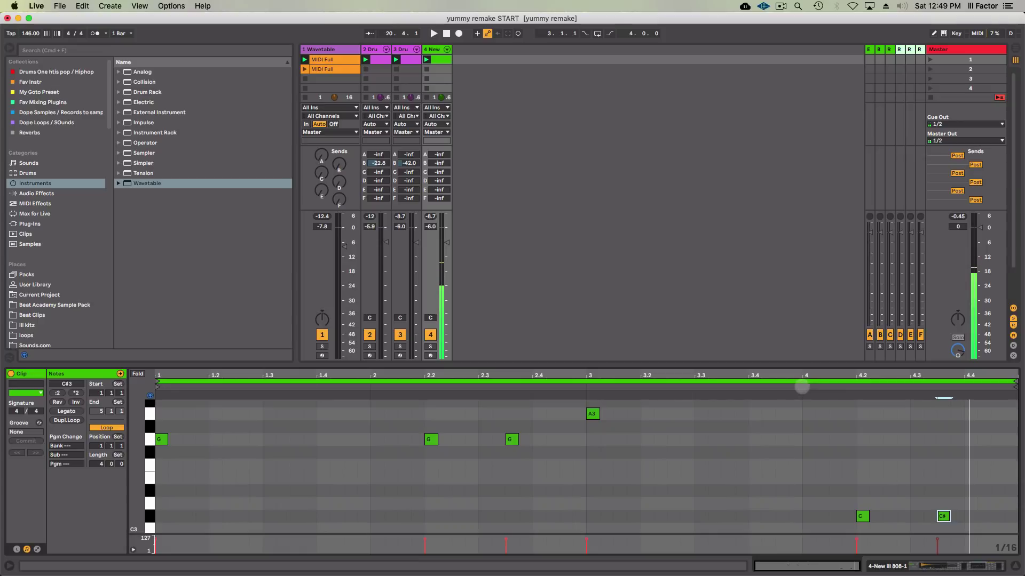
key("space")
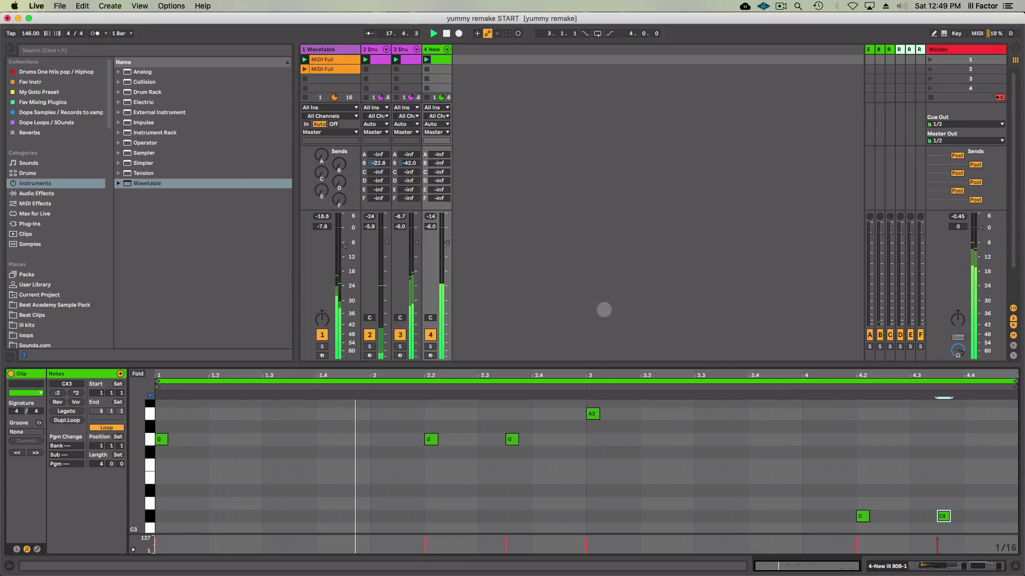